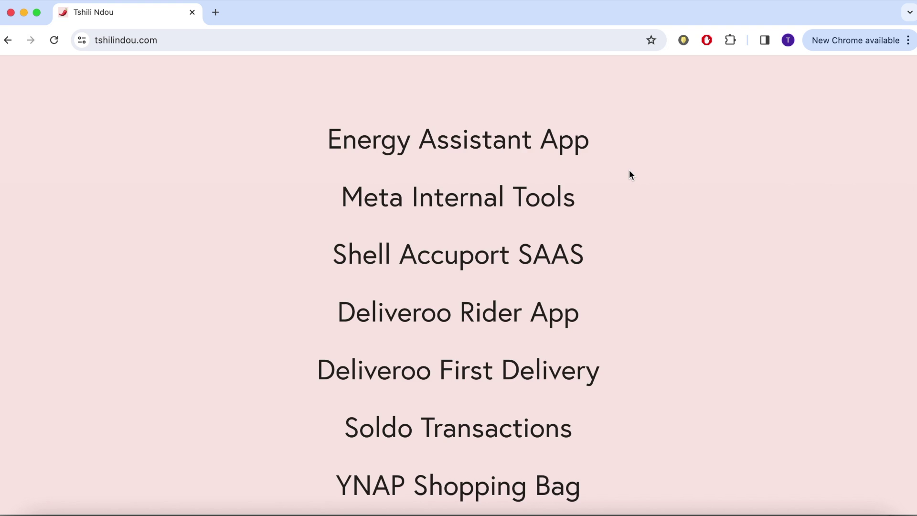
{"action": "scroll", "coordinate": [629, 171], "scroll_direction": "up", "scroll_amount": 6}
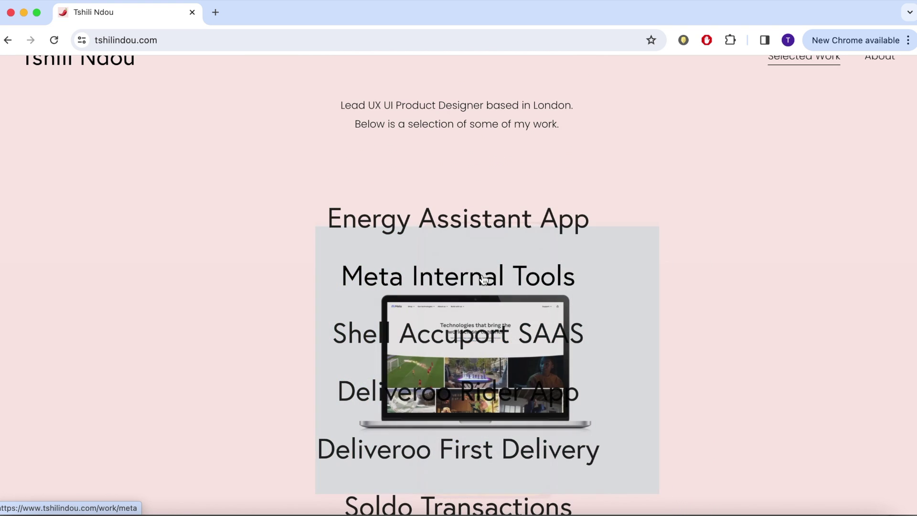
{"action": "scroll", "coordinate": [454, 362], "scroll_direction": "down", "scroll_amount": 2}
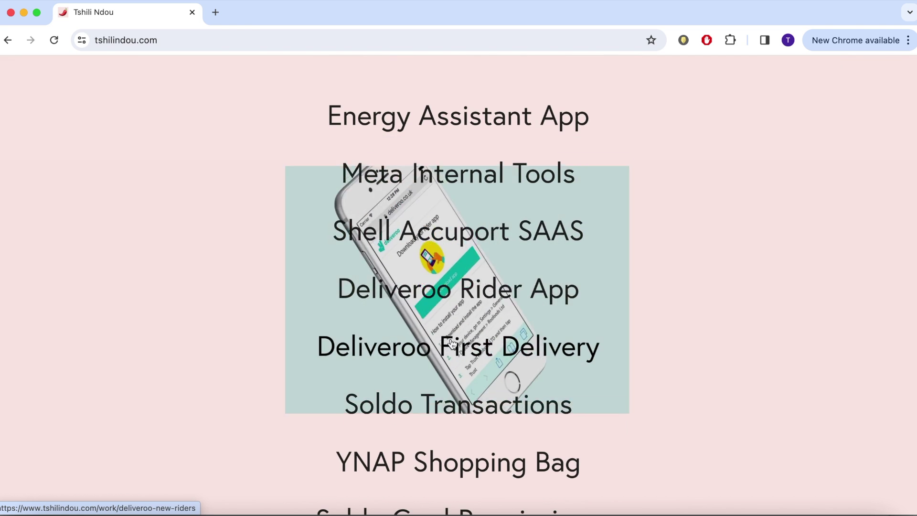
{"action": "scroll", "coordinate": [443, 405], "scroll_direction": "down", "scroll_amount": 2}
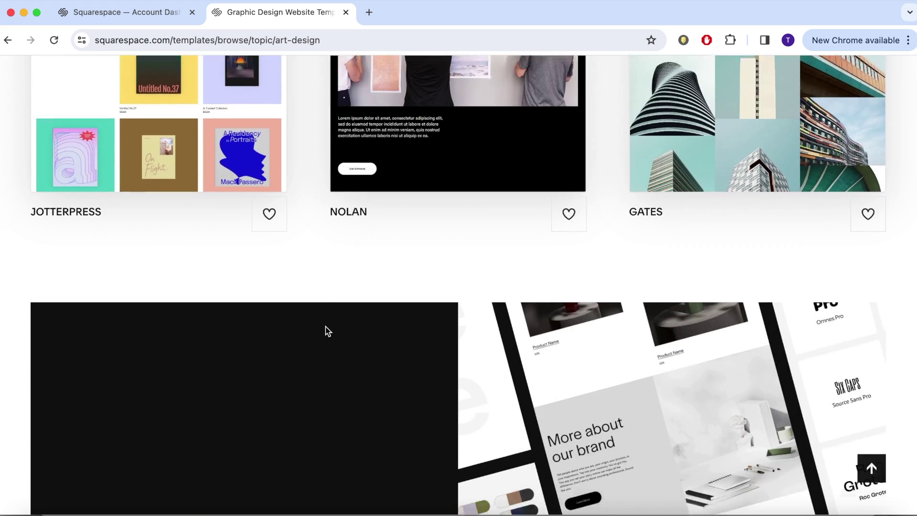
- Browse the Art & Design templates down to the purple Agaro template
{"action": "scroll", "coordinate": [327, 330], "scroll_direction": "down", "scroll_amount": 15}
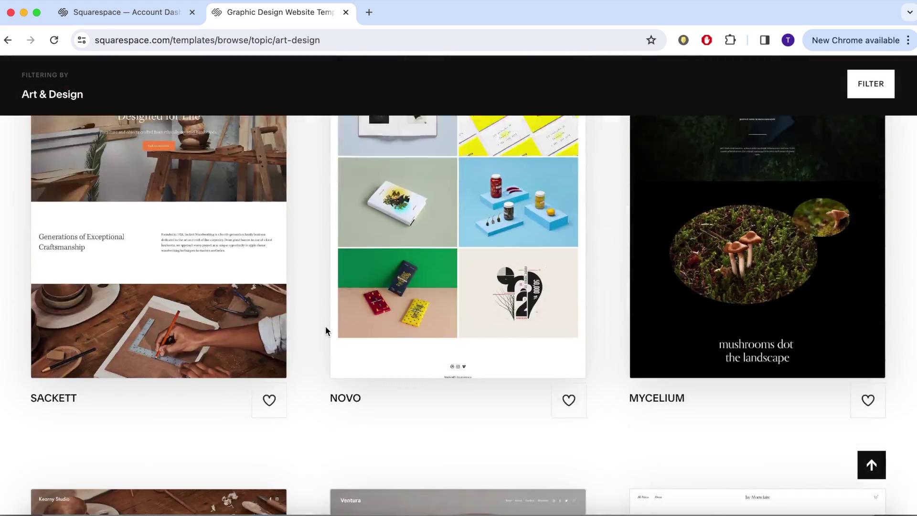
{"action": "scroll", "coordinate": [325, 331], "scroll_direction": "down", "scroll_amount": 20}
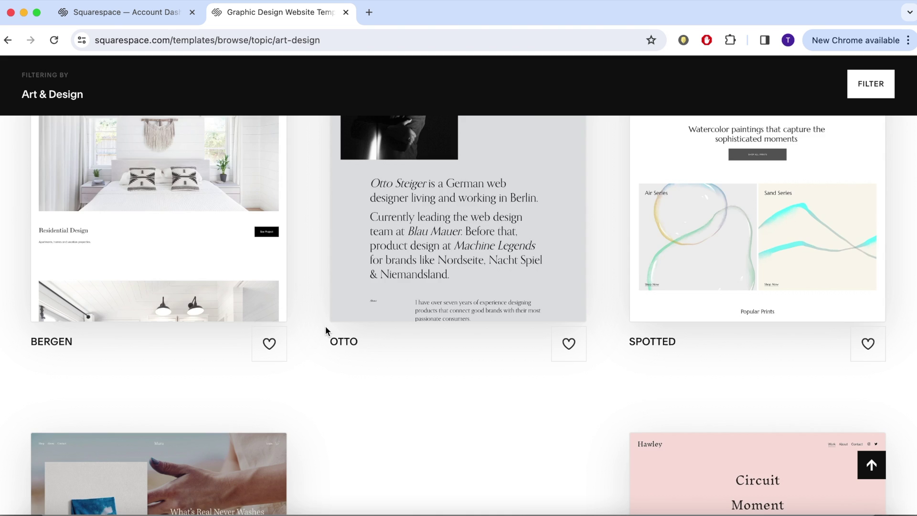
{"action": "scroll", "coordinate": [325, 328], "scroll_direction": "down", "scroll_amount": 1}
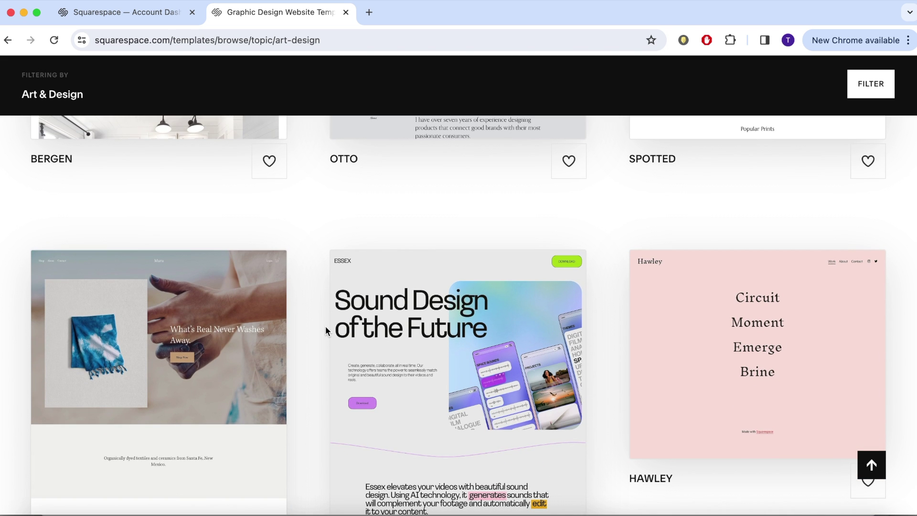
{"action": "scroll", "coordinate": [325, 330], "scroll_direction": "down", "scroll_amount": 4}
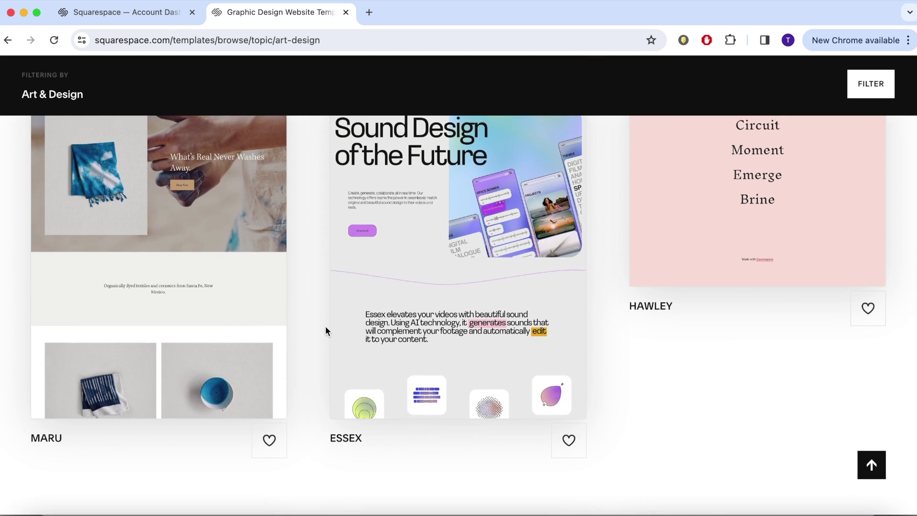
{"action": "scroll", "coordinate": [325, 330], "scroll_direction": "up", "scroll_amount": 2}
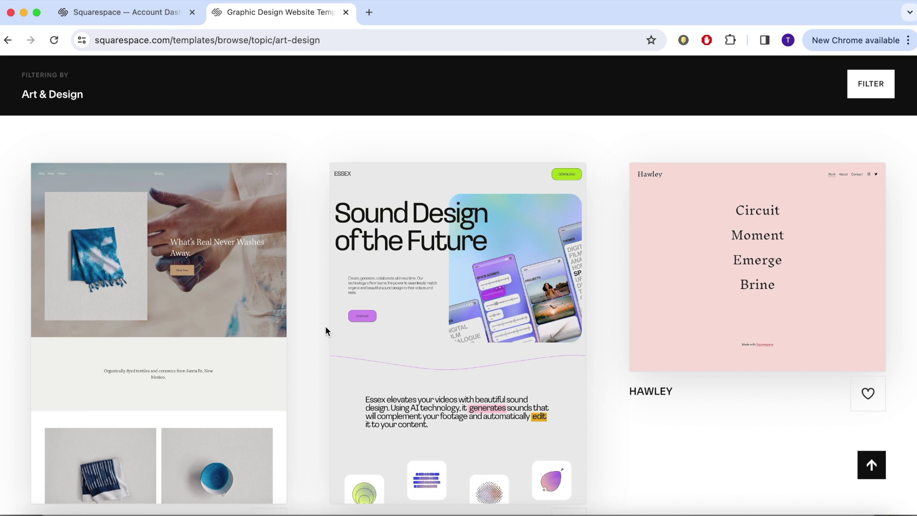
{"action": "scroll", "coordinate": [325, 331], "scroll_direction": "down", "scroll_amount": 12}
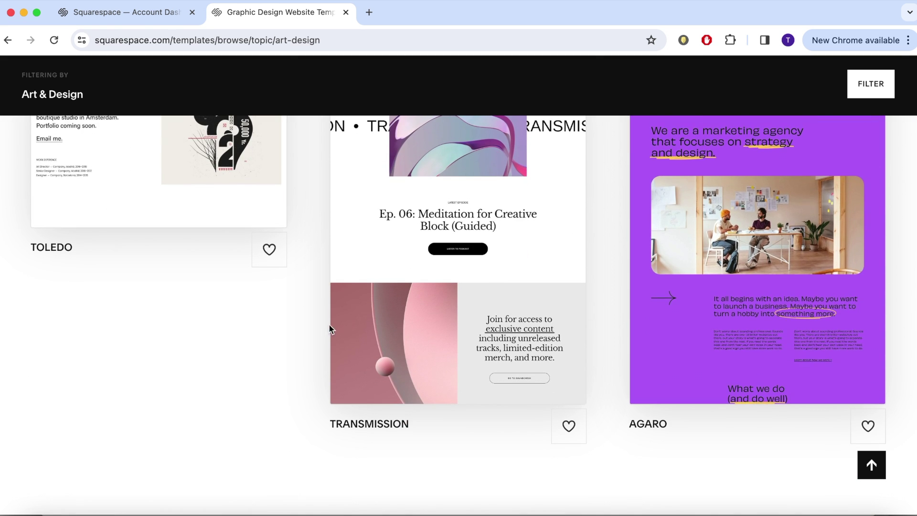
{"action": "mouse_move", "coordinate": [722, 358]}
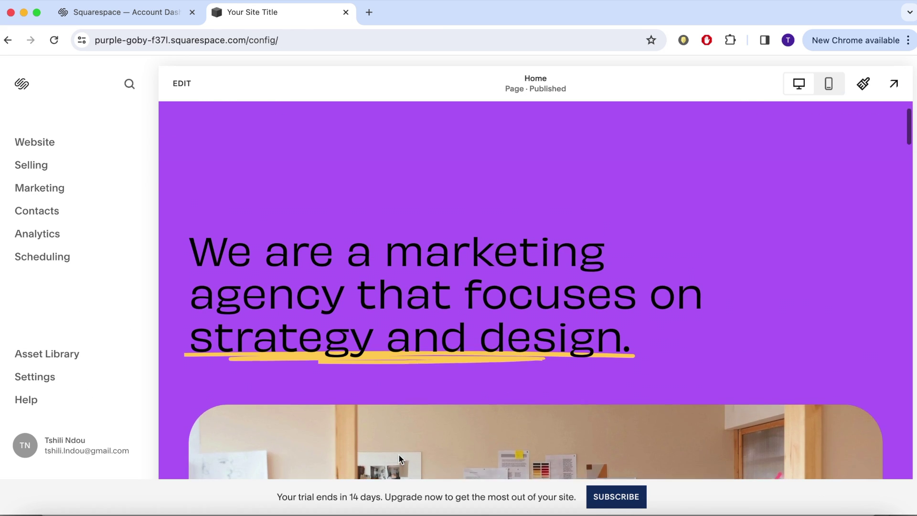
- Open the site's colour palette editor from Site Styles > Colors
{"action": "scroll", "coordinate": [398, 458], "scroll_direction": "up", "scroll_amount": 2}
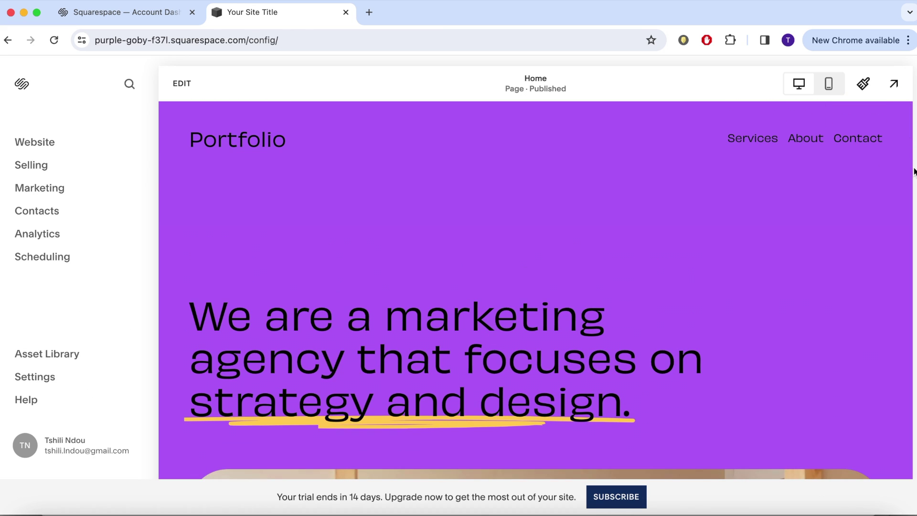
{"action": "left_click", "coordinate": [871, 96]}
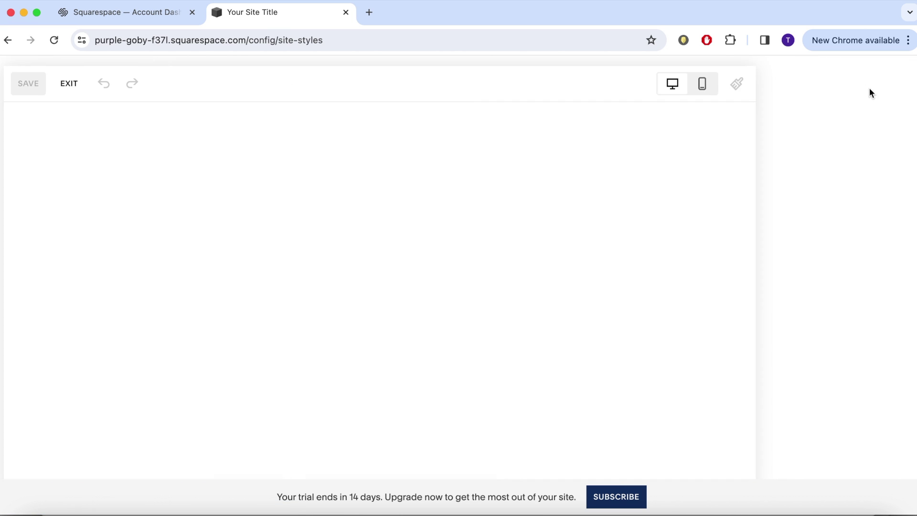
{"action": "left_click", "coordinate": [742, 228]}
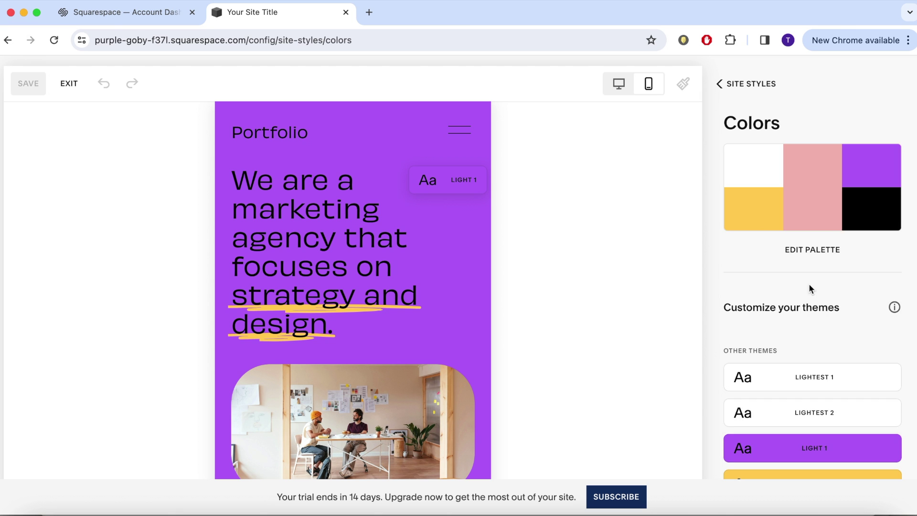
{"action": "scroll", "coordinate": [809, 289], "scroll_direction": "down", "scroll_amount": 5}
{"action": "scroll", "coordinate": [810, 289], "scroll_direction": "up", "scroll_amount": 5}
{"action": "left_click", "coordinate": [816, 224]}
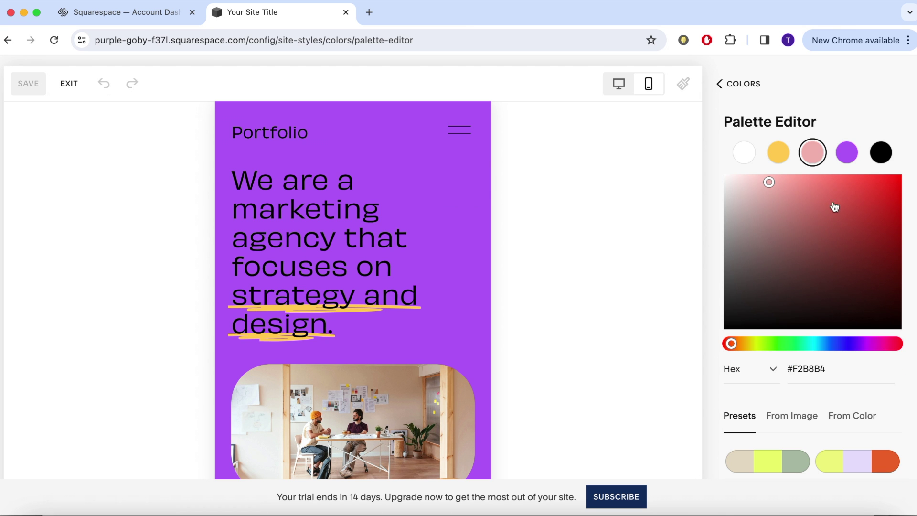
- Try preset palettes, ending on the white, grey and black preset
{"action": "scroll", "coordinate": [804, 292], "scroll_direction": "down", "scroll_amount": 10}
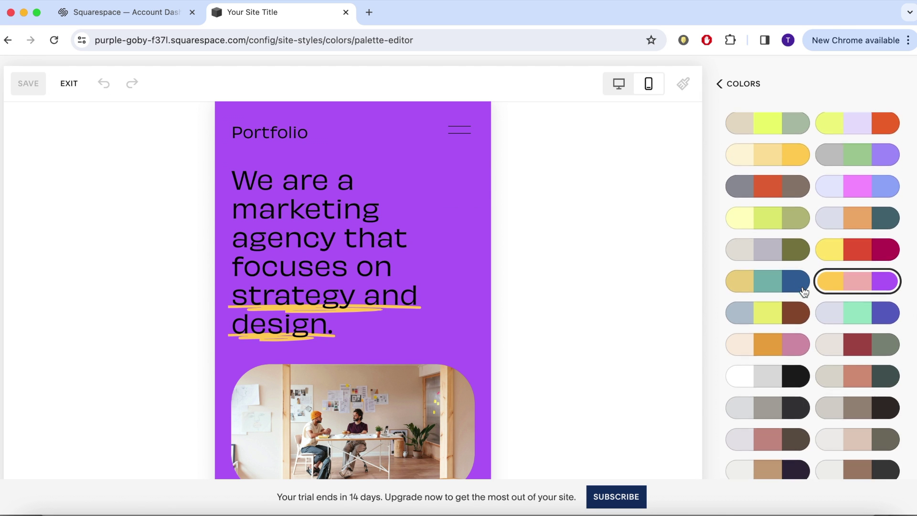
{"action": "scroll", "coordinate": [805, 291], "scroll_direction": "down", "scroll_amount": 4}
{"action": "scroll", "coordinate": [804, 292], "scroll_direction": "up", "scroll_amount": 1}
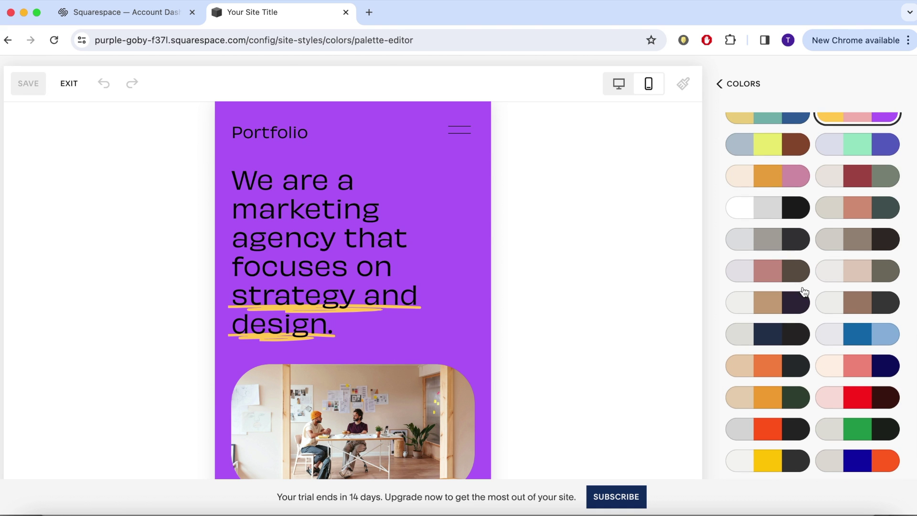
{"action": "left_click", "coordinate": [782, 276]}
{"action": "scroll", "coordinate": [774, 311], "scroll_direction": "up", "scroll_amount": 5}
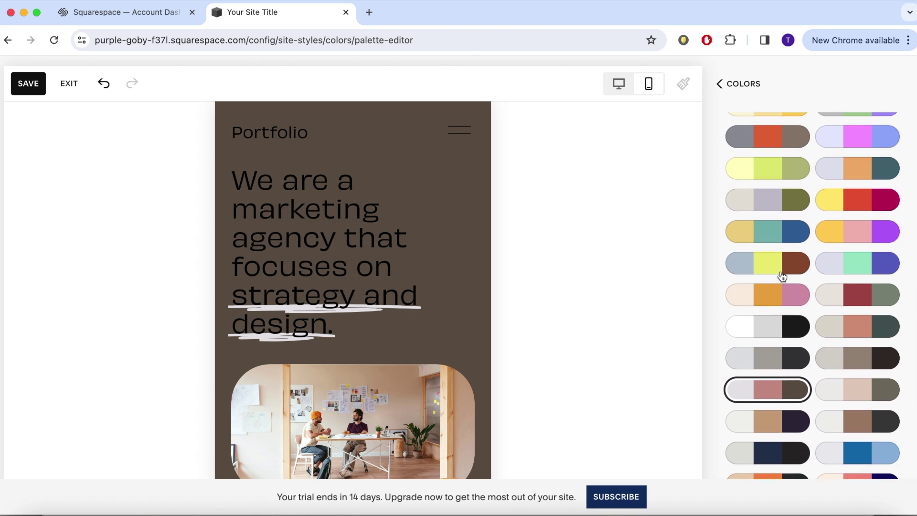
{"action": "left_click", "coordinate": [764, 368]}
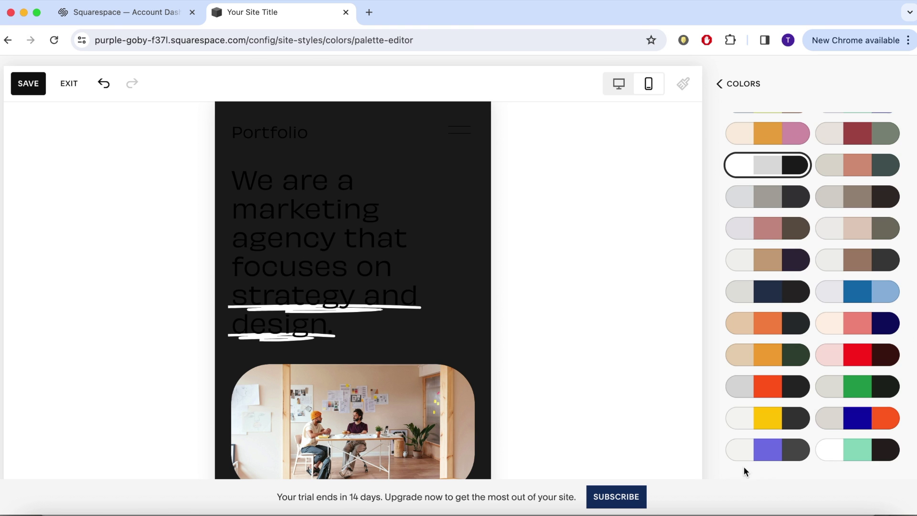
- Apply the mint and black preset, then lighten its dark grey colour to pale pink
{"action": "left_click", "coordinate": [824, 460]}
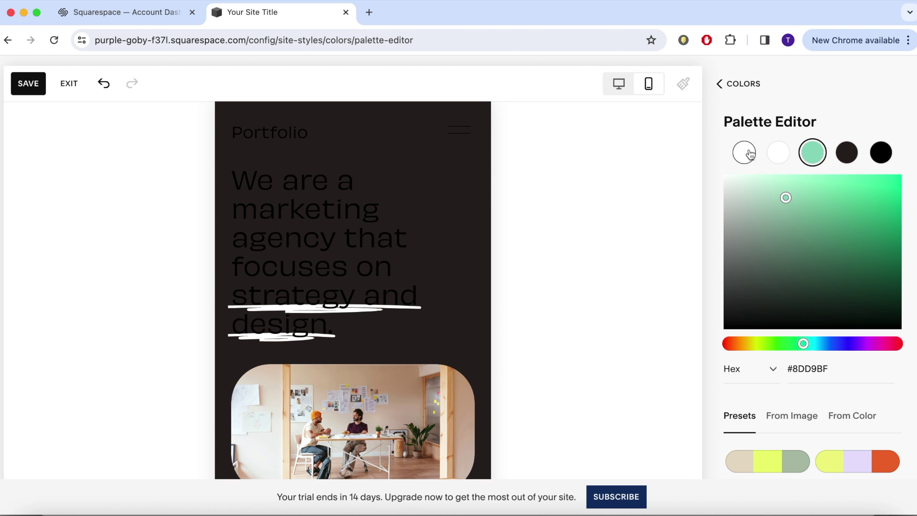
{"action": "scroll", "coordinate": [422, 313], "scroll_direction": "down", "scroll_amount": 20}
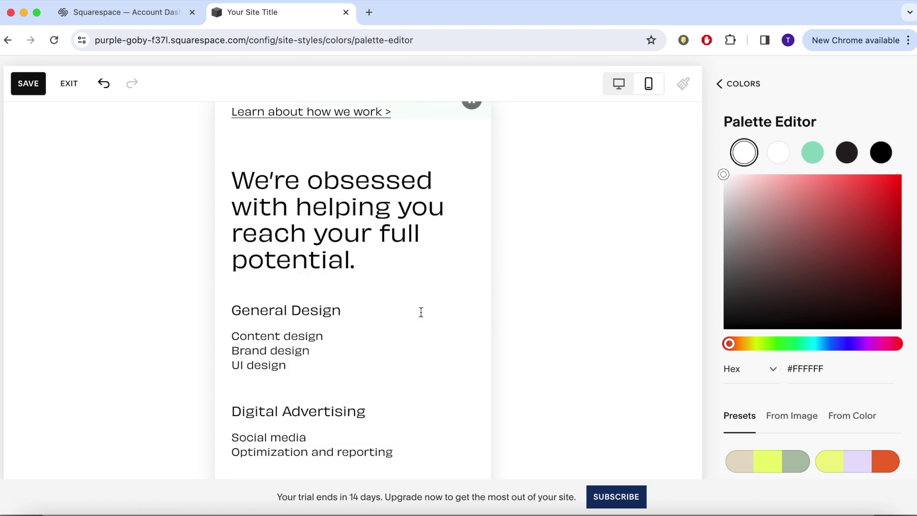
{"action": "scroll", "coordinate": [421, 312], "scroll_direction": "up", "scroll_amount": 20}
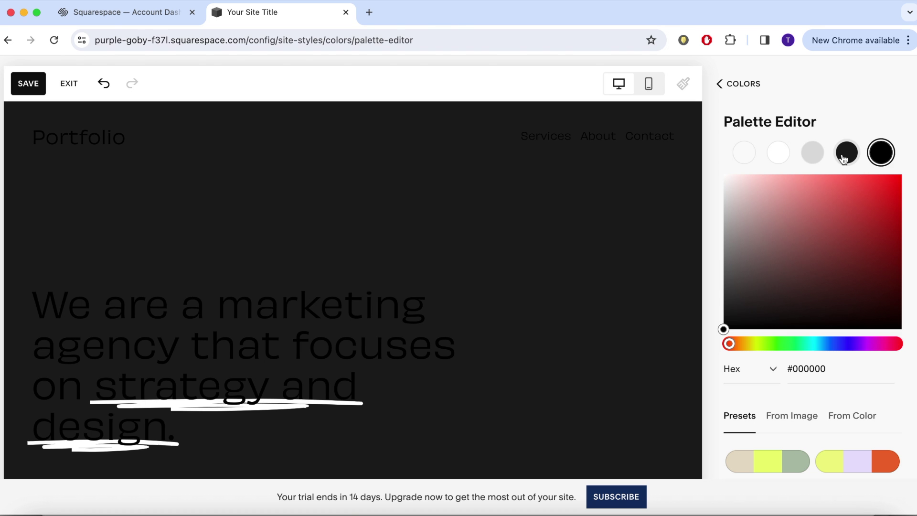
{"action": "left_click", "coordinate": [844, 157]}
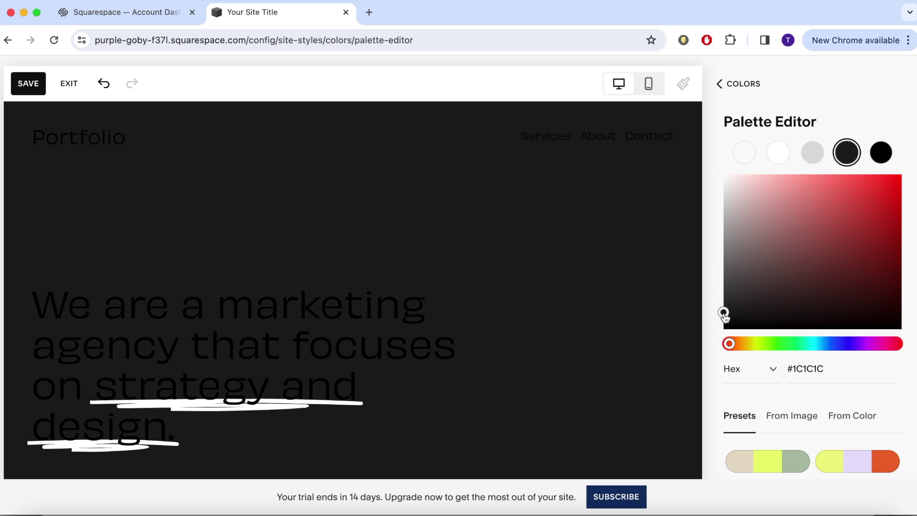
{"action": "left_click_drag", "start_coordinate": [724, 315], "coordinate": [728, 174]}
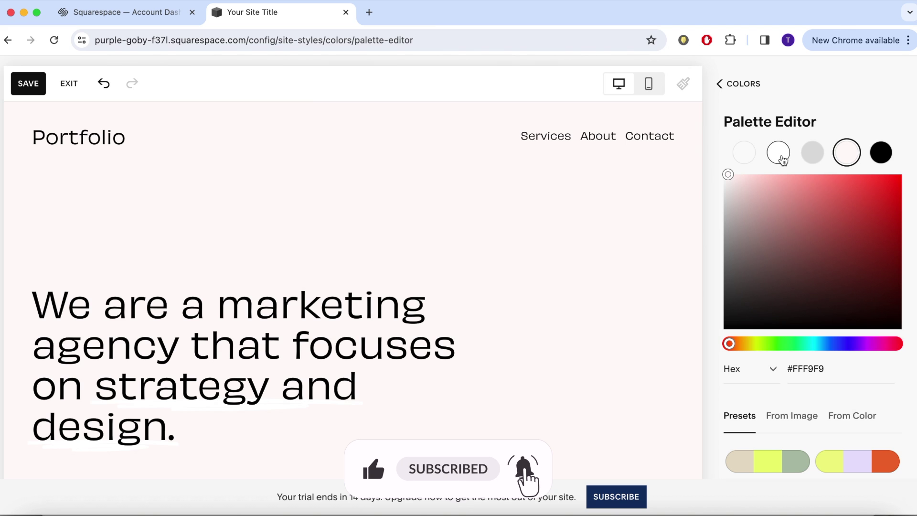
- Change the white palette colour to the deep purple accent #532B53
{"action": "left_click", "coordinate": [779, 157]}
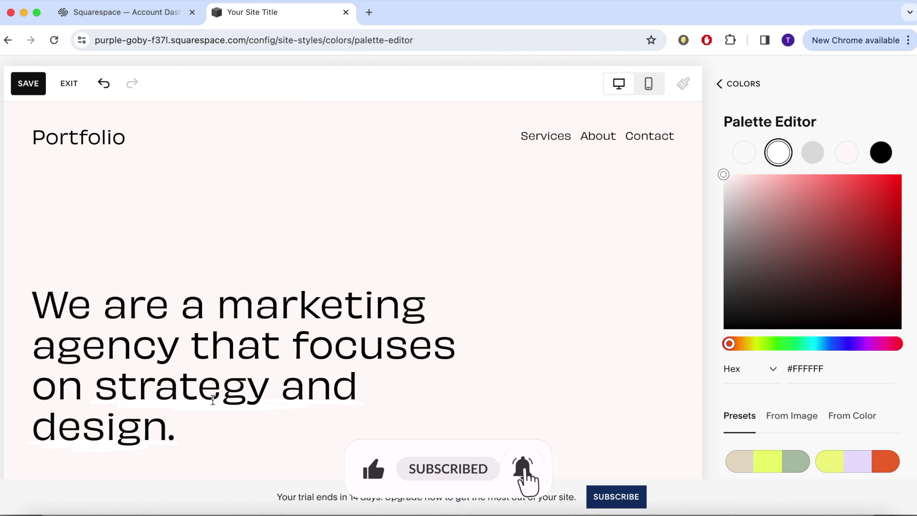
{"action": "left_click", "coordinate": [874, 346]}
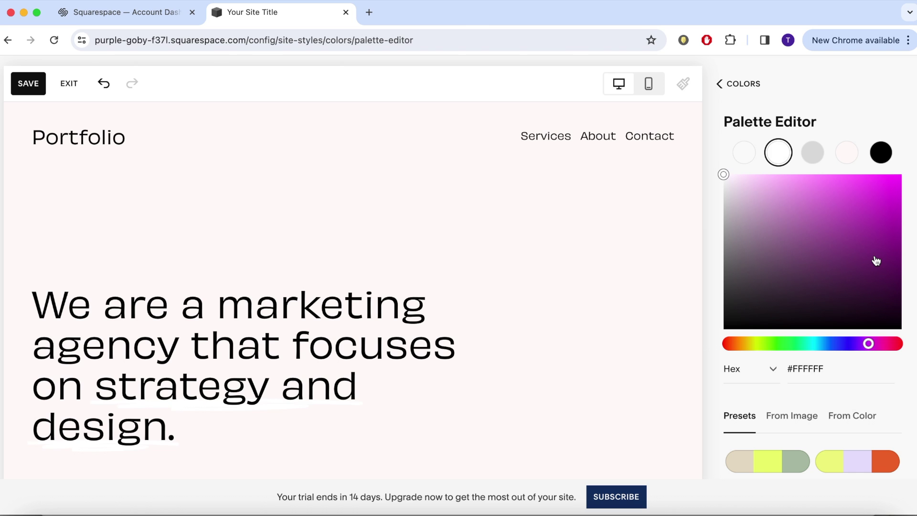
{"action": "left_click", "coordinate": [874, 258]}
{"action": "left_click", "coordinate": [868, 205]}
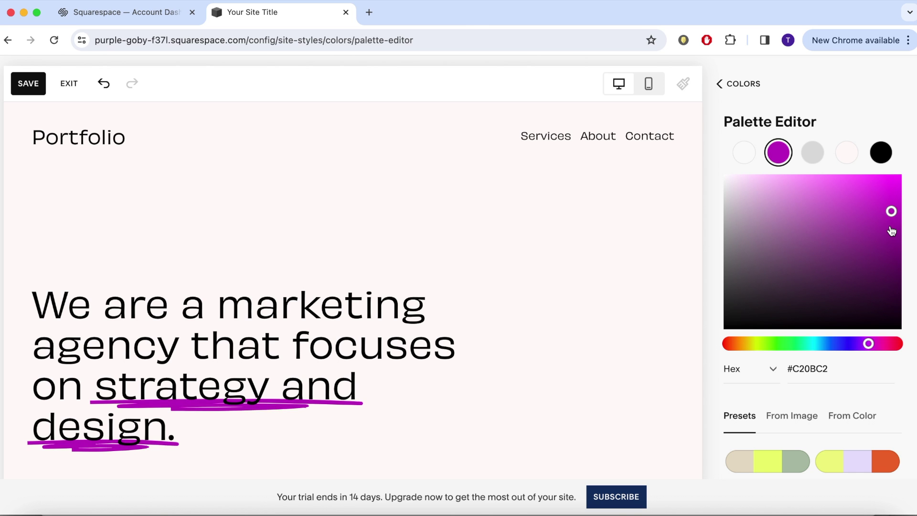
{"action": "left_click", "coordinate": [891, 230]}
{"action": "left_click", "coordinate": [908, 266]}
{"action": "left_click", "coordinate": [891, 282]}
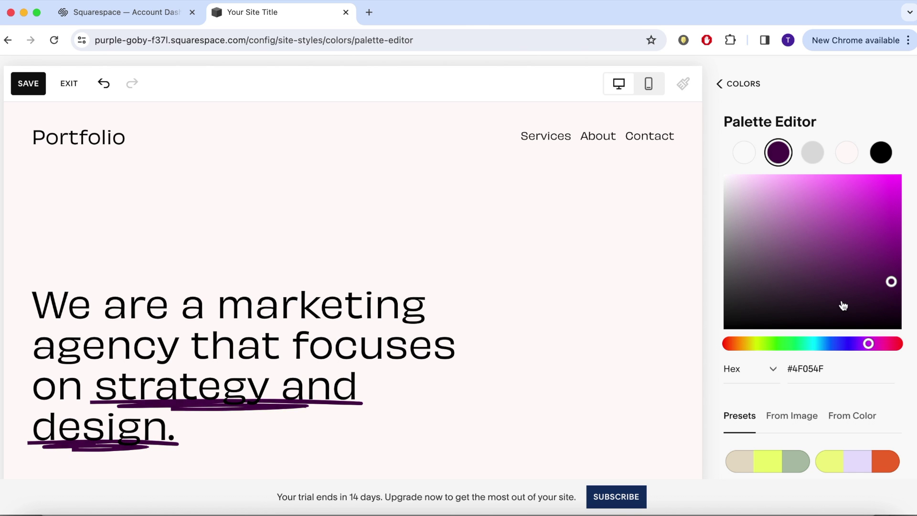
{"action": "left_click", "coordinate": [811, 283]}
- Scroll the home page to review the purple accent in the headline underlines
{"action": "scroll", "coordinate": [452, 385], "scroll_direction": "down", "scroll_amount": 20}
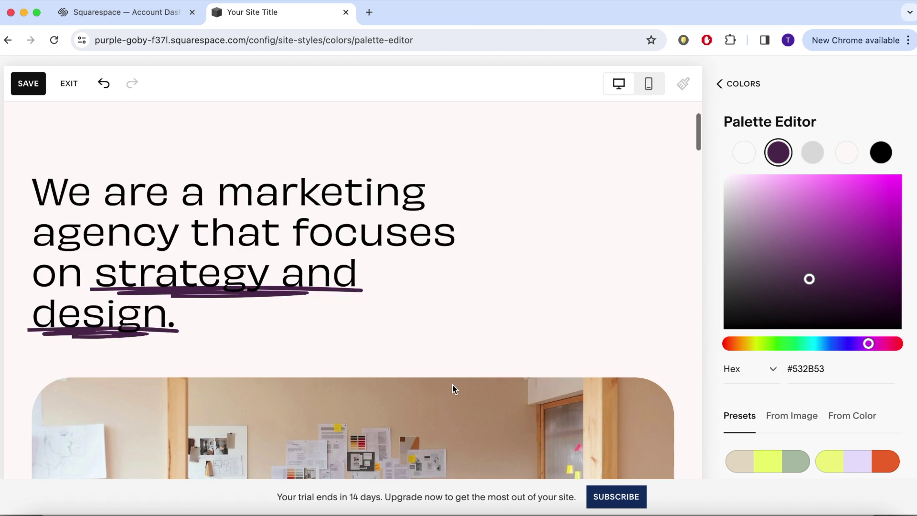
{"action": "scroll", "coordinate": [453, 386], "scroll_direction": "down", "scroll_amount": 10}
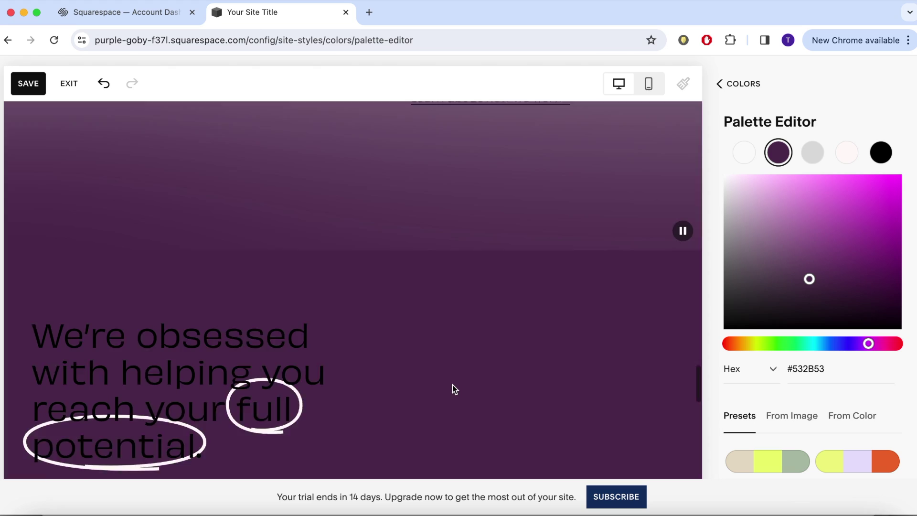
{"action": "scroll", "coordinate": [523, 245], "scroll_direction": "up", "scroll_amount": 20}
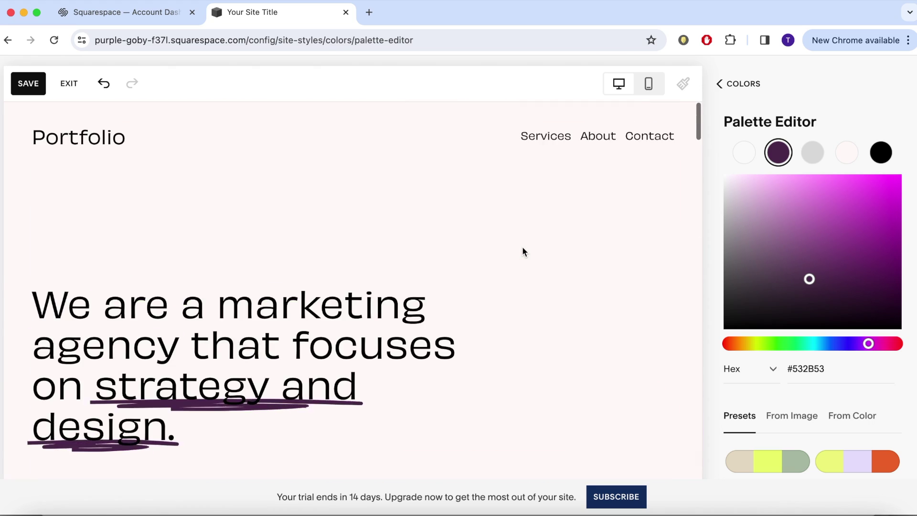
{"action": "scroll", "coordinate": [522, 245], "scroll_direction": "down", "scroll_amount": 15}
{"action": "scroll", "coordinate": [523, 245], "scroll_direction": "down", "scroll_amount": 15}
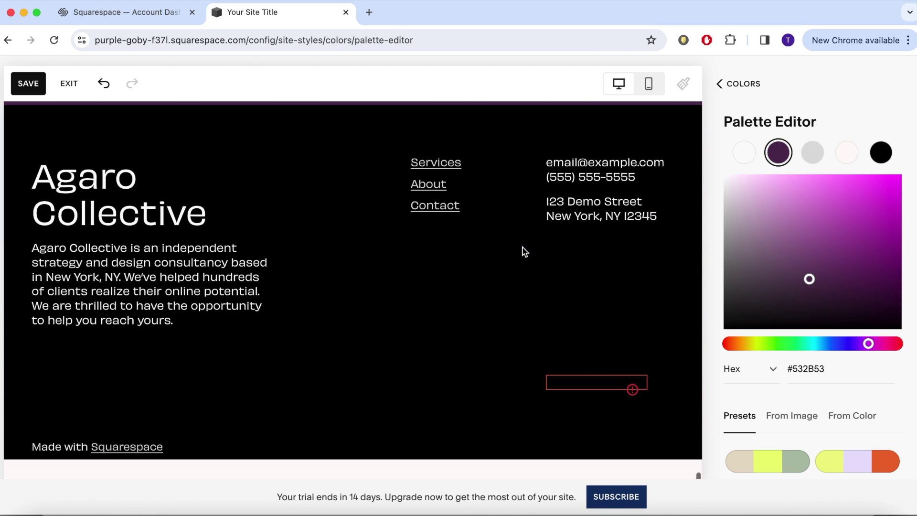
{"action": "scroll", "coordinate": [524, 250], "scroll_direction": "up", "scroll_amount": 8}
{"action": "scroll", "coordinate": [524, 251], "scroll_direction": "up", "scroll_amount": 15}
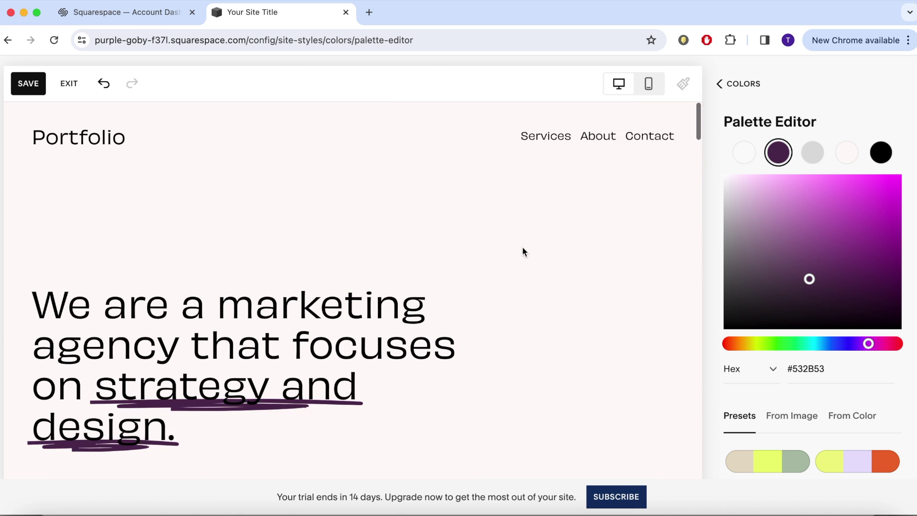
- Set the site animation to Fade and scroll the page to preview it
{"action": "key", "text": "Escape"}
{"action": "left_click", "coordinate": [755, 249]}
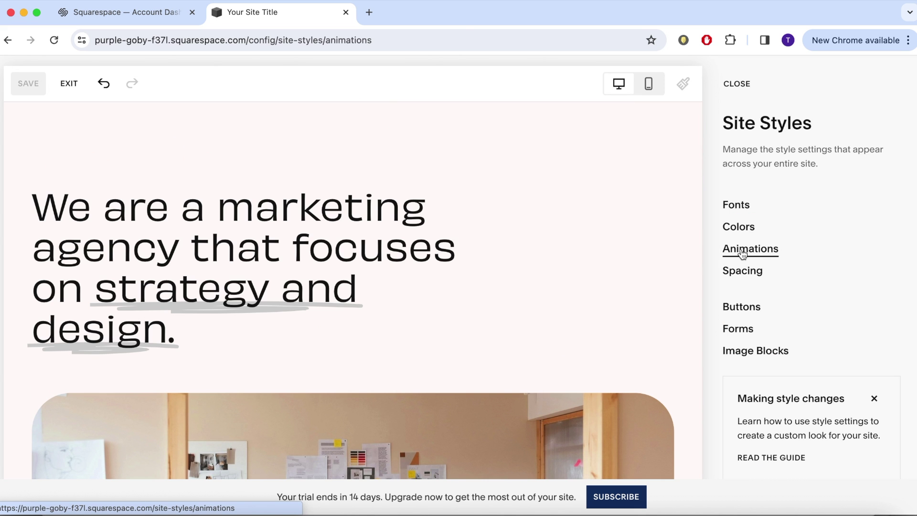
{"action": "left_click", "coordinate": [743, 255]}
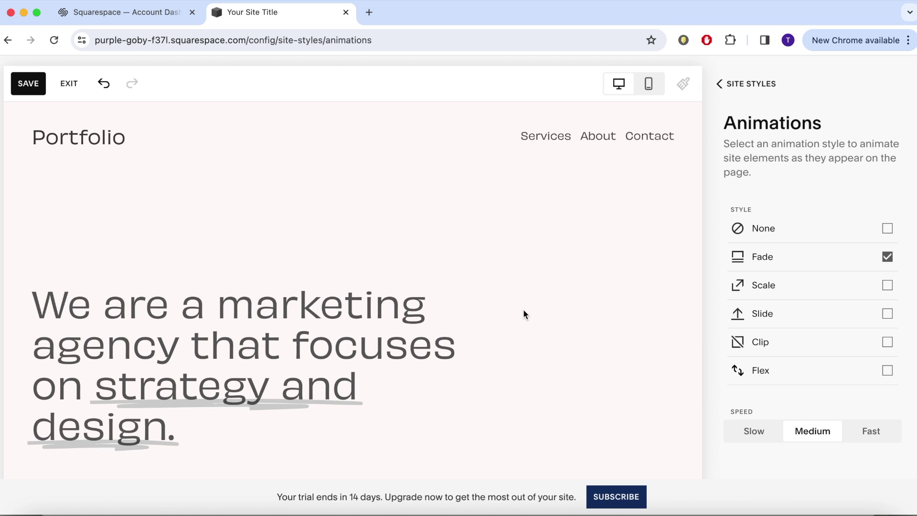
{"action": "scroll", "coordinate": [524, 310], "scroll_direction": "down", "scroll_amount": 10}
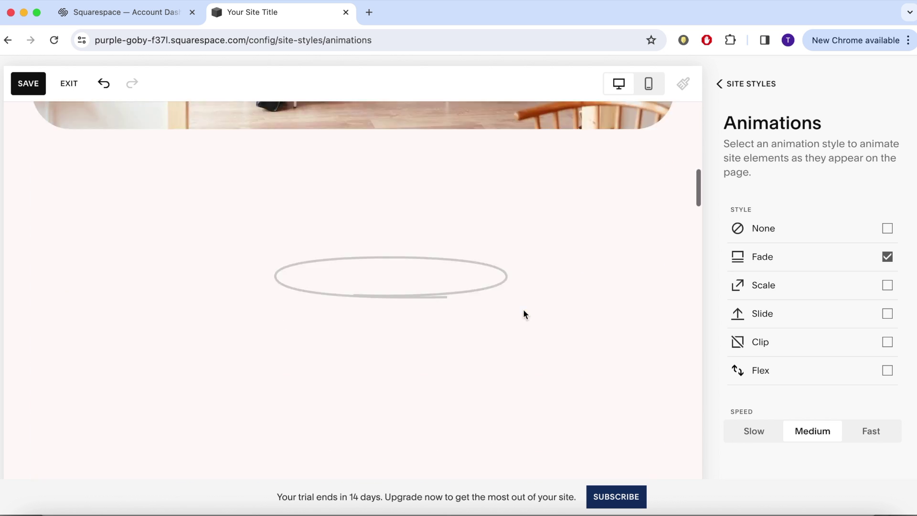
{"action": "scroll", "coordinate": [523, 311], "scroll_direction": "down", "scroll_amount": 10}
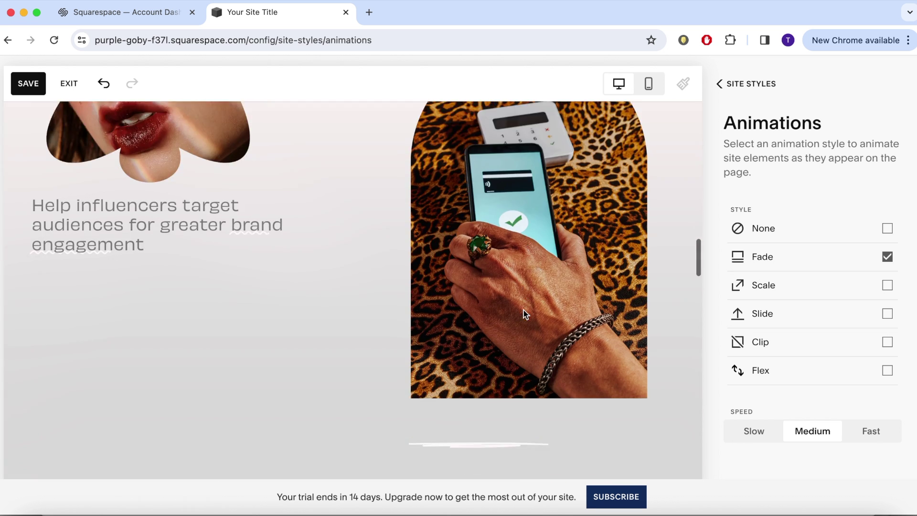
{"action": "scroll", "coordinate": [523, 311], "scroll_direction": "down", "scroll_amount": 10}
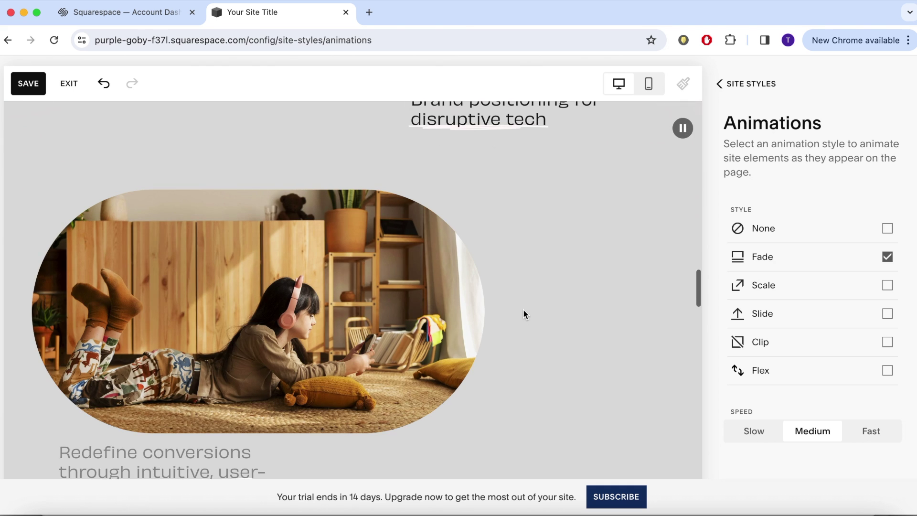
{"action": "scroll", "coordinate": [523, 314], "scroll_direction": "down", "scroll_amount": 10}
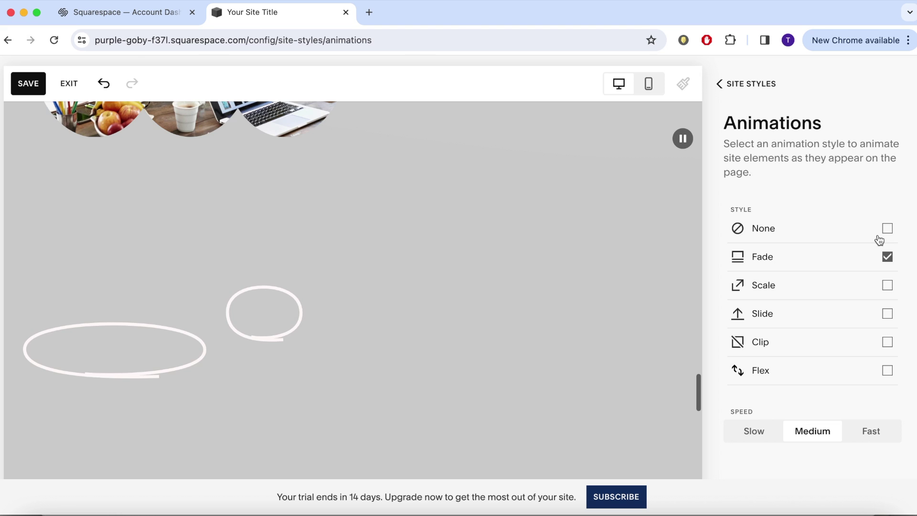
- Switch the animation style to Scale and scroll the page to watch it
{"action": "left_click", "coordinate": [891, 289]}
{"action": "scroll", "coordinate": [427, 199], "scroll_direction": "down", "scroll_amount": 8}
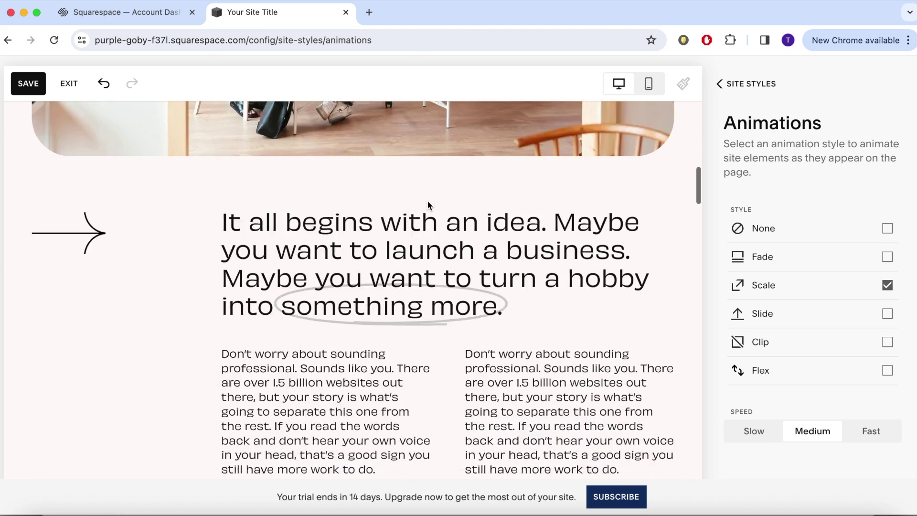
{"action": "scroll", "coordinate": [427, 199], "scroll_direction": "down", "scroll_amount": 10}
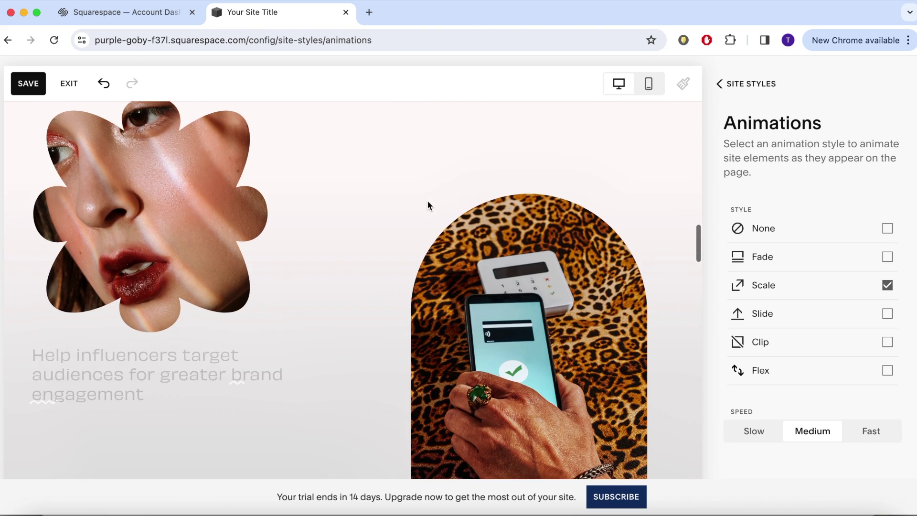
{"action": "scroll", "coordinate": [428, 201], "scroll_direction": "down", "scroll_amount": 3}
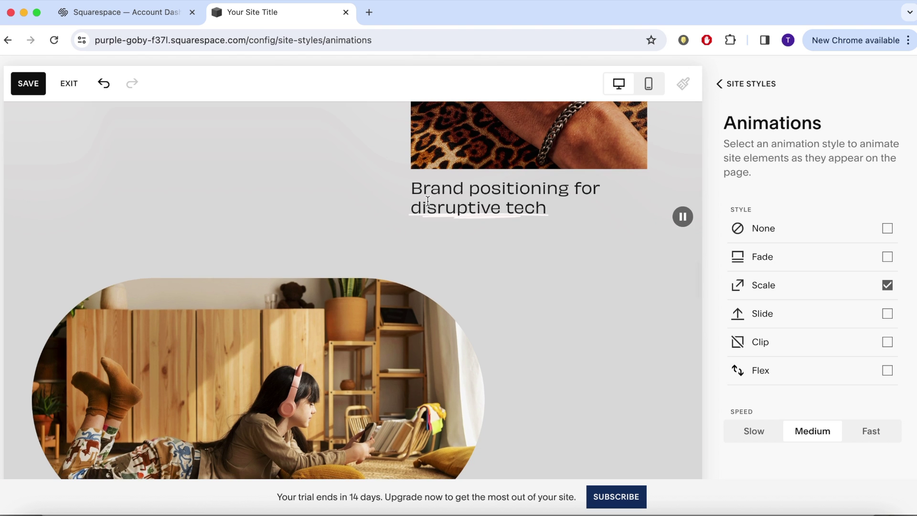
{"action": "scroll", "coordinate": [428, 201], "scroll_direction": "down", "scroll_amount": 2}
{"action": "scroll", "coordinate": [427, 201], "scroll_direction": "down", "scroll_amount": 6}
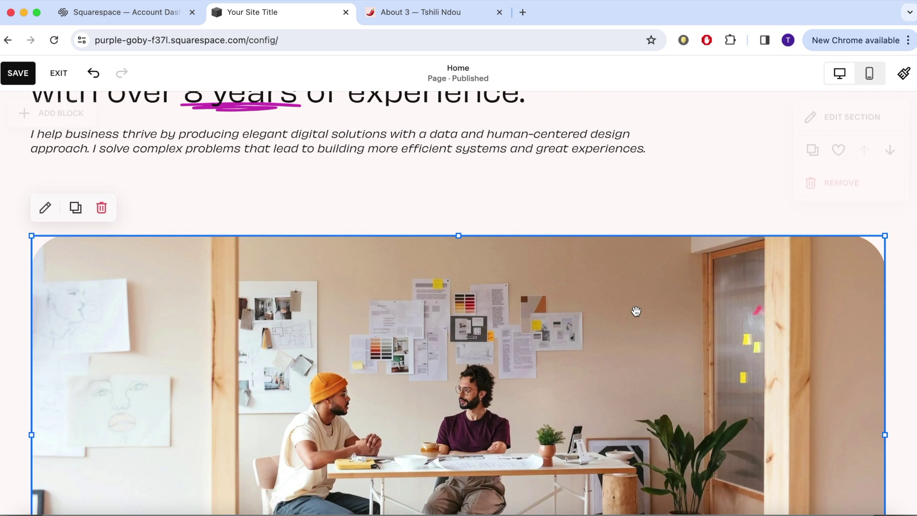
- Move the office photo right-aligned beneath the intro text, undoing two misplaced moves
{"action": "scroll", "coordinate": [558, 405], "scroll_direction": "up", "scroll_amount": 4}
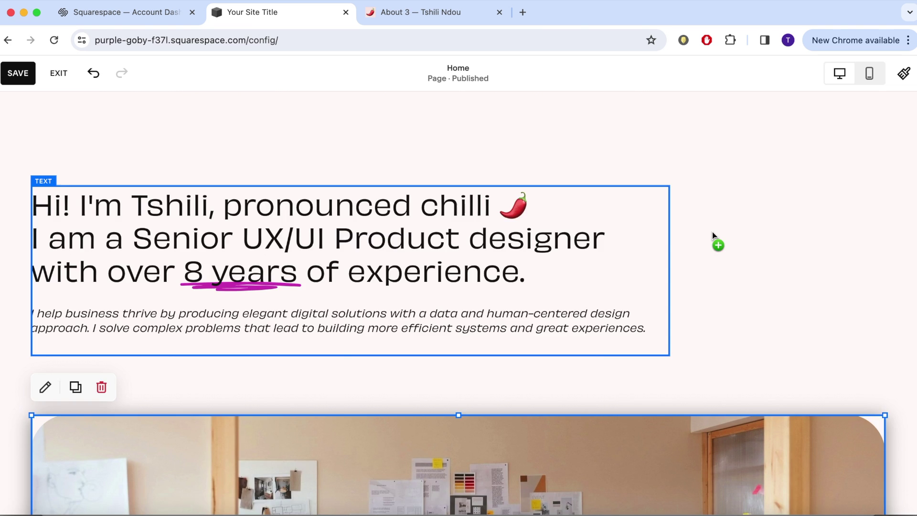
{"action": "left_click_drag", "start_coordinate": [717, 241], "coordinate": [429, 385]}
{"action": "left_click", "coordinate": [422, 256]}
{"action": "left_click", "coordinate": [94, 72]}
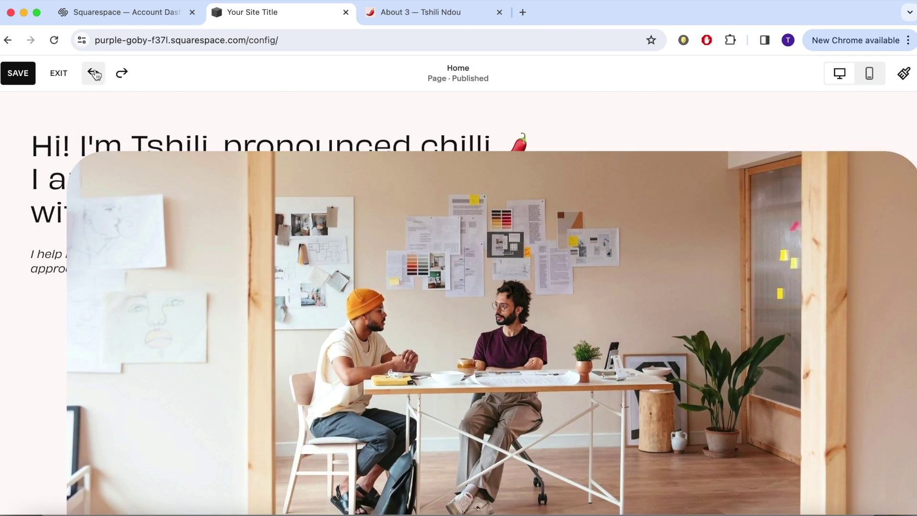
{"action": "left_click", "coordinate": [93, 72]}
{"action": "left_click", "coordinate": [98, 374]}
{"action": "mouse_move", "coordinate": [99, 374]}
{"action": "left_mouse_down"}
{"action": "mouse_move", "coordinate": [284, 437]}
{"action": "mouse_move", "coordinate": [480, 449]}
{"action": "mouse_move", "coordinate": [563, 328]}
{"action": "mouse_move", "coordinate": [563, 353]}
{"action": "left_mouse_up"}
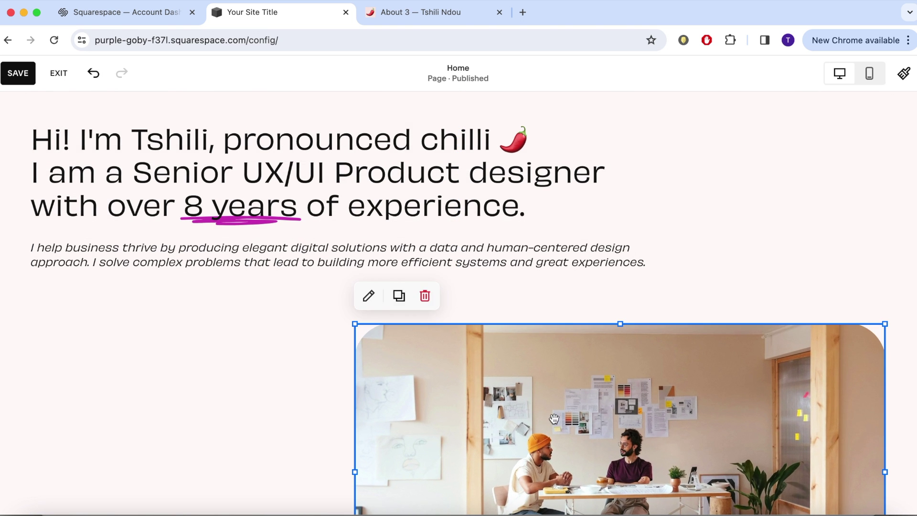
- Give the office photo a shaped crop, trying arch, oval and circle shapes
{"action": "left_click", "coordinate": [368, 297]}
{"action": "scroll", "coordinate": [731, 352], "scroll_direction": "down", "scroll_amount": 2}
{"action": "left_click", "coordinate": [776, 197]}
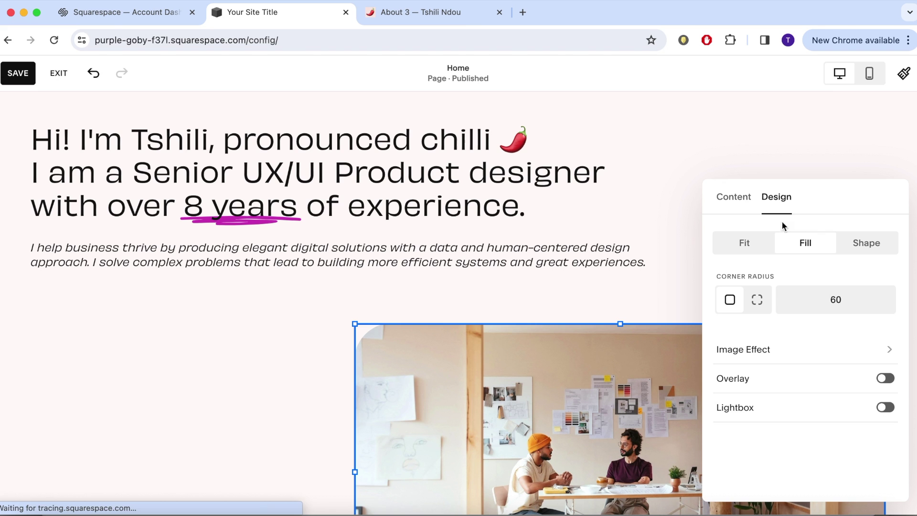
{"action": "left_click", "coordinate": [866, 242]}
{"action": "scroll", "coordinate": [869, 267], "scroll_direction": "down", "scroll_amount": 3}
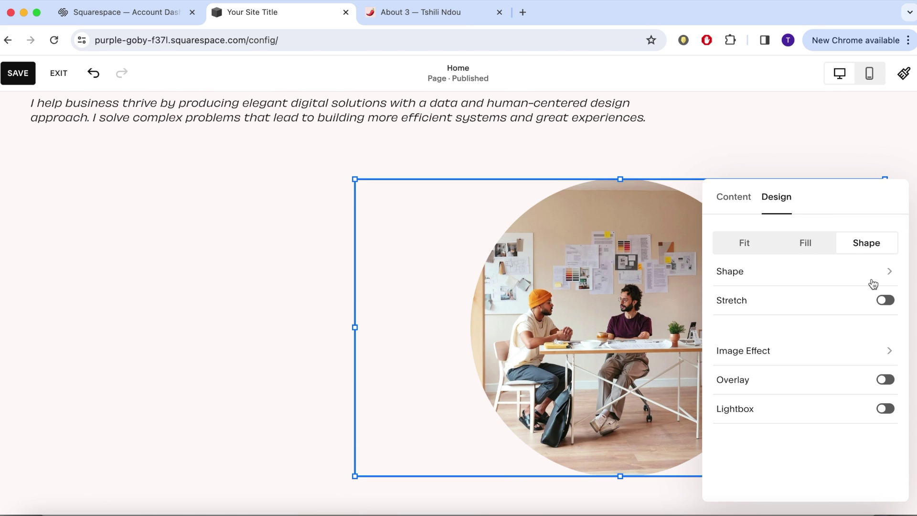
{"action": "left_click", "coordinate": [873, 270]}
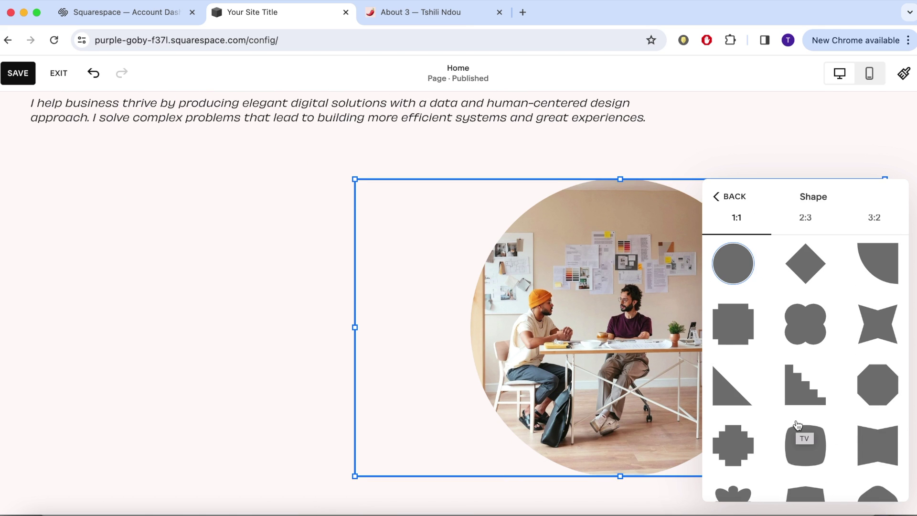
{"action": "scroll", "coordinate": [802, 428], "scroll_direction": "down", "scroll_amount": 1}
{"action": "scroll", "coordinate": [796, 424], "scroll_direction": "up", "scroll_amount": 2}
{"action": "left_click", "coordinate": [812, 237]}
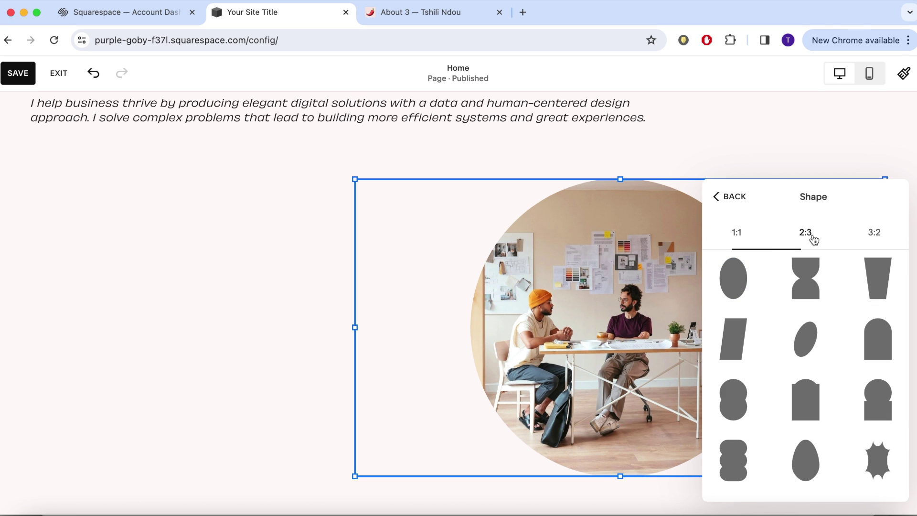
{"action": "left_click", "coordinate": [885, 358]}
{"action": "left_click", "coordinate": [734, 284]}
{"action": "left_click", "coordinate": [737, 232]}
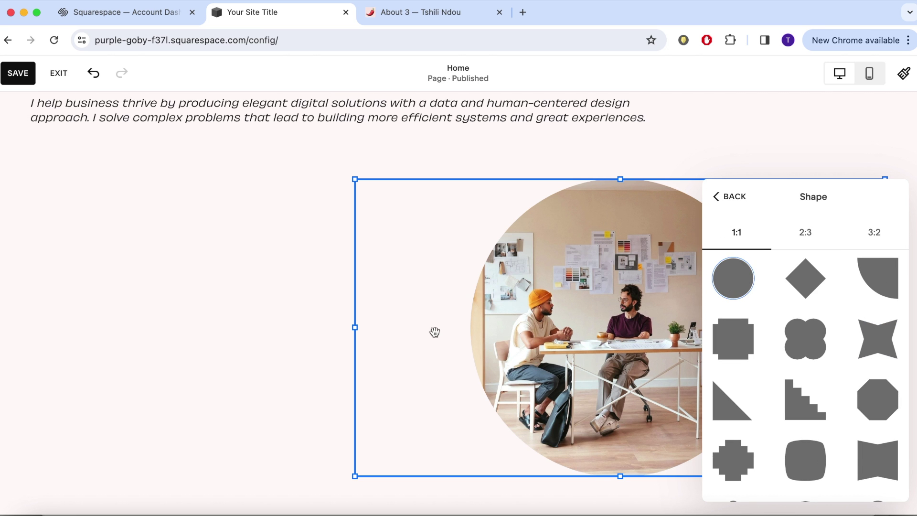
{"action": "left_click", "coordinate": [385, 305]}
{"action": "scroll", "coordinate": [484, 375], "scroll_direction": "up", "scroll_amount": 2}
- Resize the photo block from its left edge and reposition the intro paragraph block
{"action": "left_click", "coordinate": [484, 375]}
{"action": "left_click_drag", "start_coordinate": [360, 389], "coordinate": [370, 352]}
{"action": "scroll", "coordinate": [369, 352], "scroll_direction": "up", "scroll_amount": 3}
{"action": "left_click", "coordinate": [647, 303]}
{"action": "left_click_drag", "start_coordinate": [669, 301], "coordinate": [624, 281]}
- Switch the photo to the wide 3:2 oval crop and nudge it slightly higher
{"action": "scroll", "coordinate": [413, 451], "scroll_direction": "down", "scroll_amount": 4}
{"action": "scroll", "coordinate": [313, 352], "scroll_direction": "down", "scroll_amount": 5}
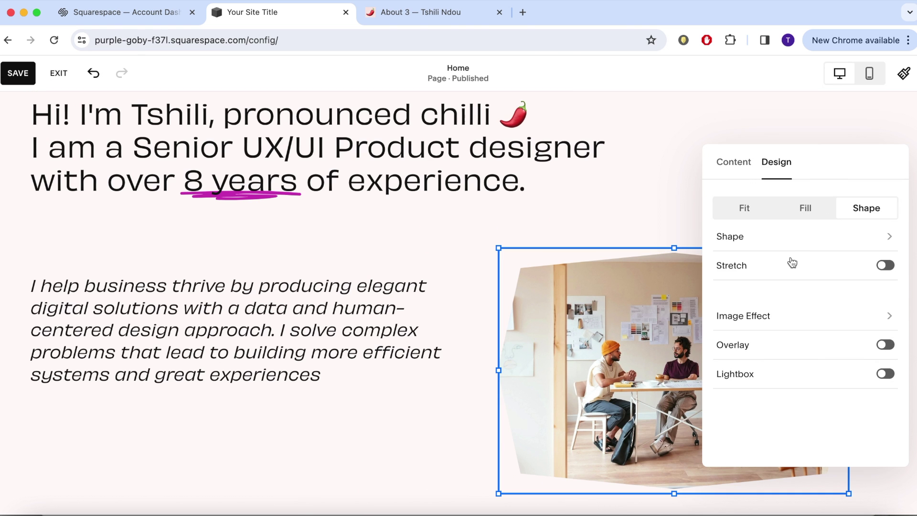
{"action": "left_click", "coordinate": [794, 238]}
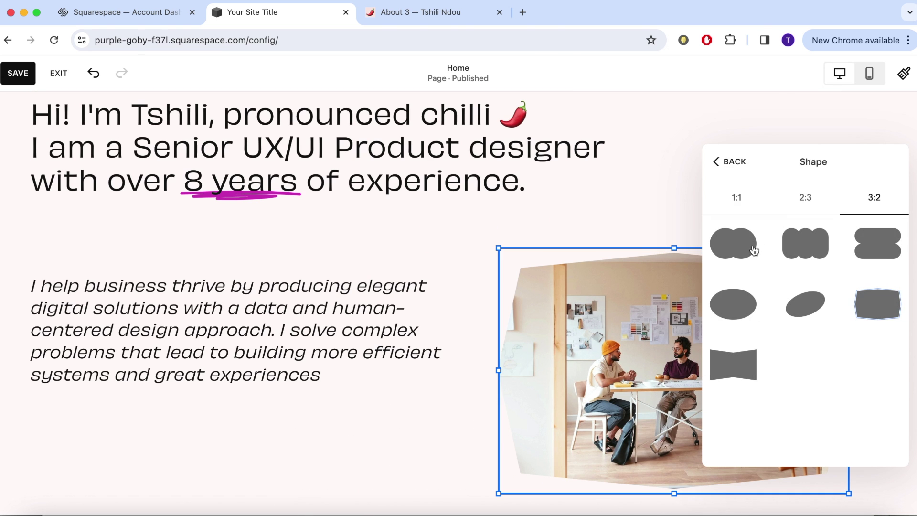
{"action": "left_click", "coordinate": [872, 250]}
{"action": "left_click", "coordinate": [716, 159]}
{"action": "left_click", "coordinate": [376, 405]}
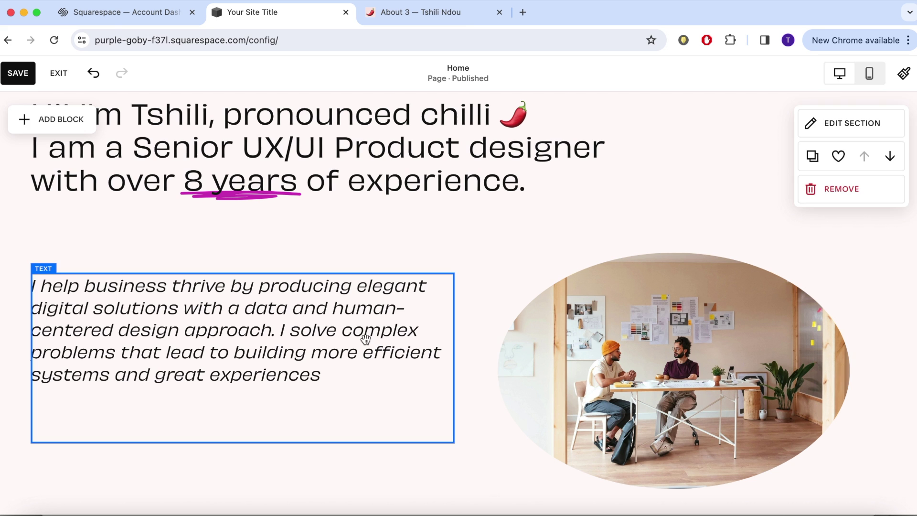
{"action": "left_click_drag", "start_coordinate": [514, 470], "coordinate": [506, 459]}
{"action": "left_click", "coordinate": [291, 403]}
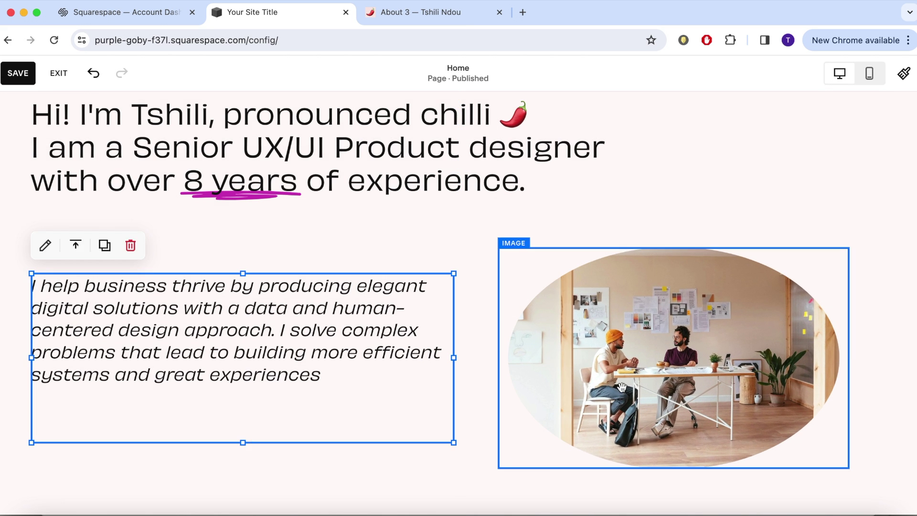
- Place the project description and Read more button in the left column, photo beside them
{"action": "left_click", "coordinate": [525, 444]}
{"action": "scroll", "coordinate": [346, 447], "scroll_direction": "down", "scroll_amount": 5}
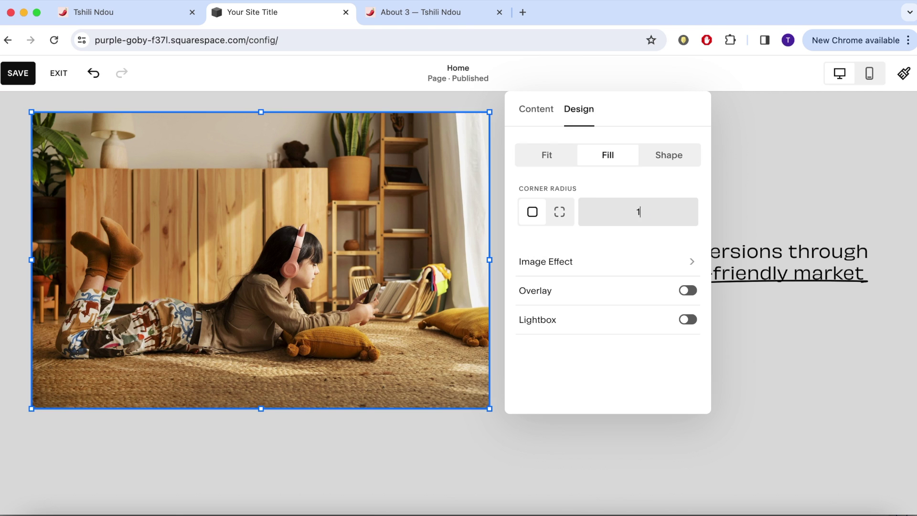
{"action": "type", "text": "50"}
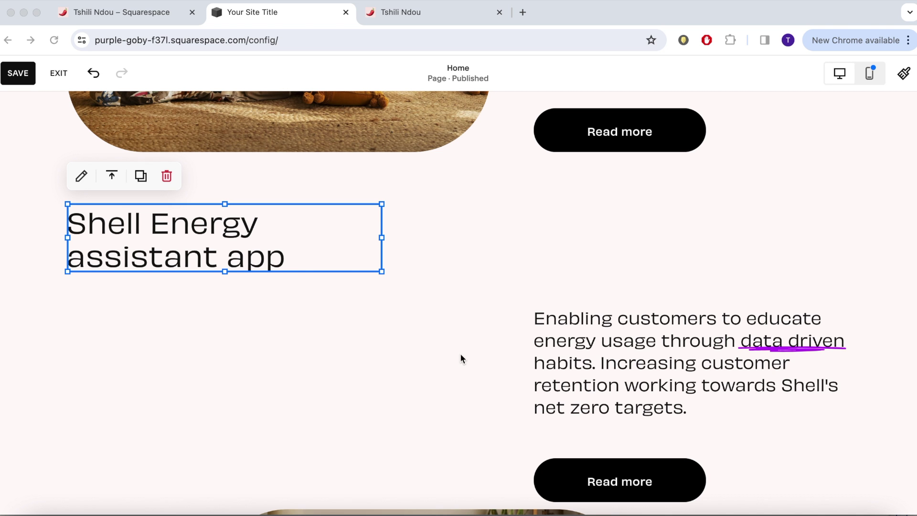
{"action": "left_click_drag", "start_coordinate": [630, 347], "coordinate": [165, 312]}
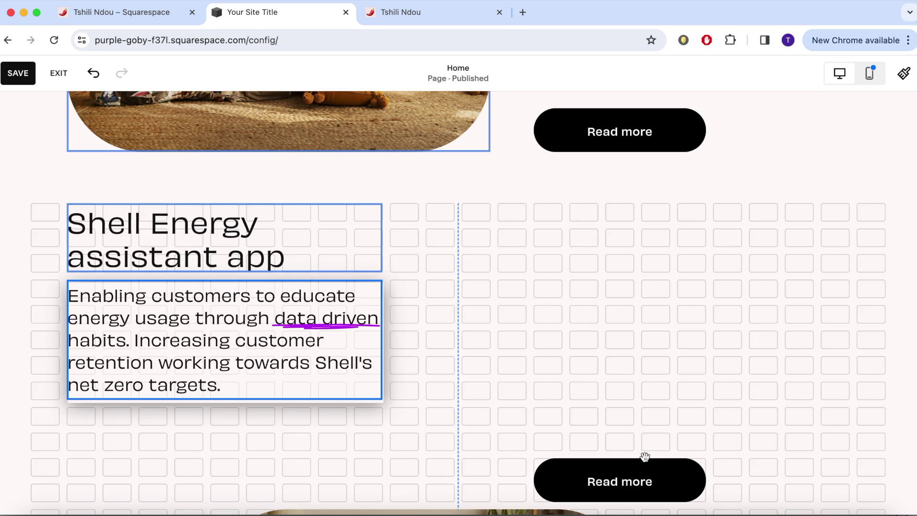
{"action": "left_click_drag", "start_coordinate": [564, 475], "coordinate": [121, 454]}
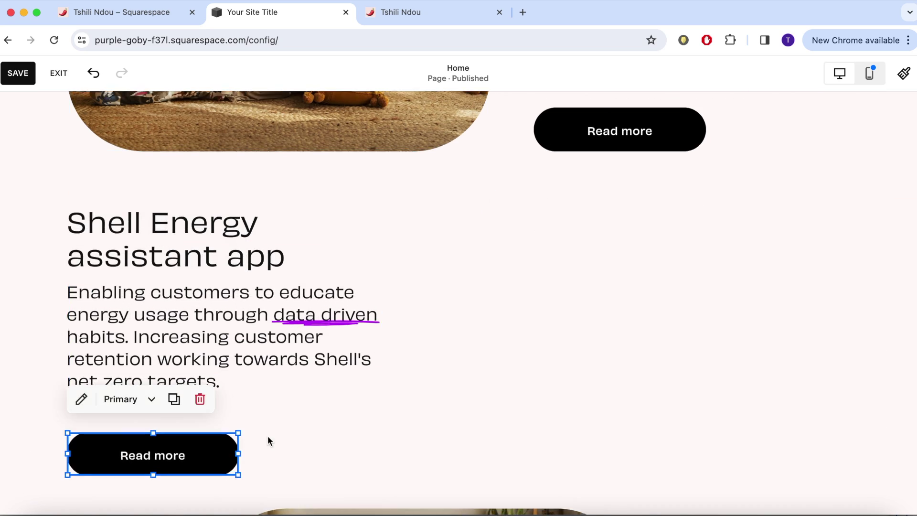
{"action": "left_click_drag", "start_coordinate": [469, 440], "coordinate": [714, 188]}
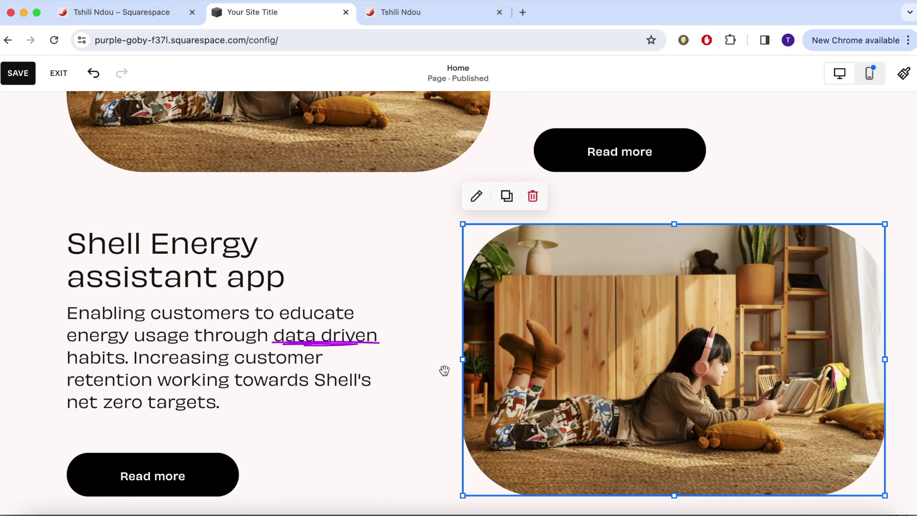
- Widen the Shell Energy assistant app heading and shift heading and text one column right
{"action": "left_click", "coordinate": [260, 254]}
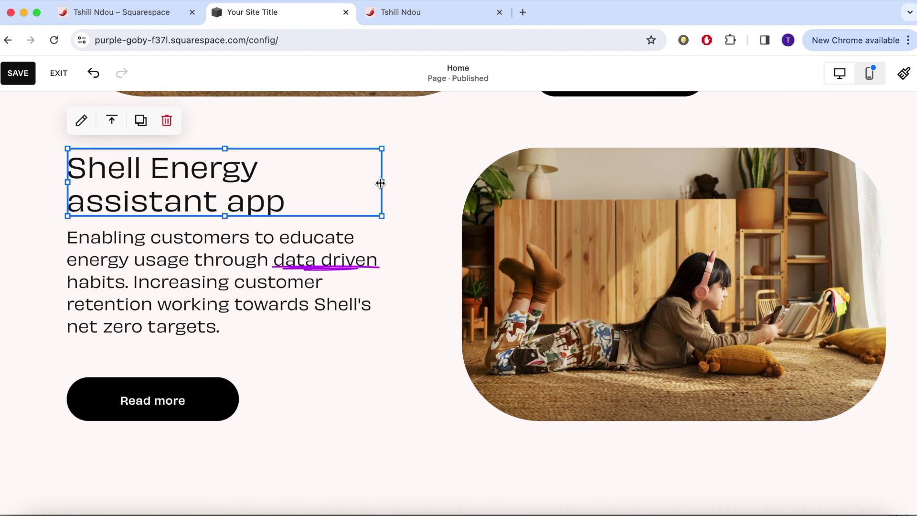
{"action": "left_click_drag", "start_coordinate": [380, 183], "coordinate": [418, 182]}
{"action": "left_click_drag", "start_coordinate": [69, 180], "coordinate": [105, 181]}
{"action": "left_click_drag", "start_coordinate": [69, 349], "coordinate": [105, 348]}
{"action": "left_click", "coordinate": [125, 464]}
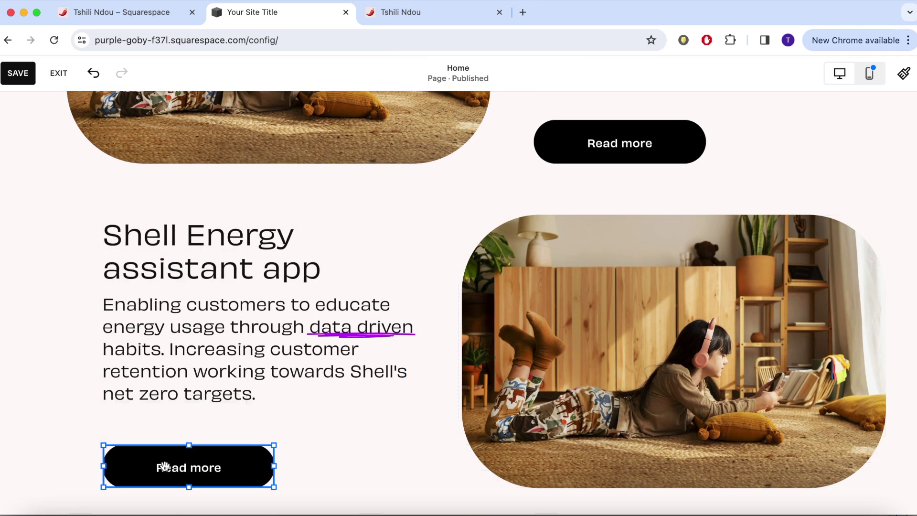
{"action": "scroll", "coordinate": [164, 470], "scroll_direction": "down", "scroll_amount": 3}
{"action": "scroll", "coordinate": [448, 374], "scroll_direction": "up", "scroll_amount": 6}
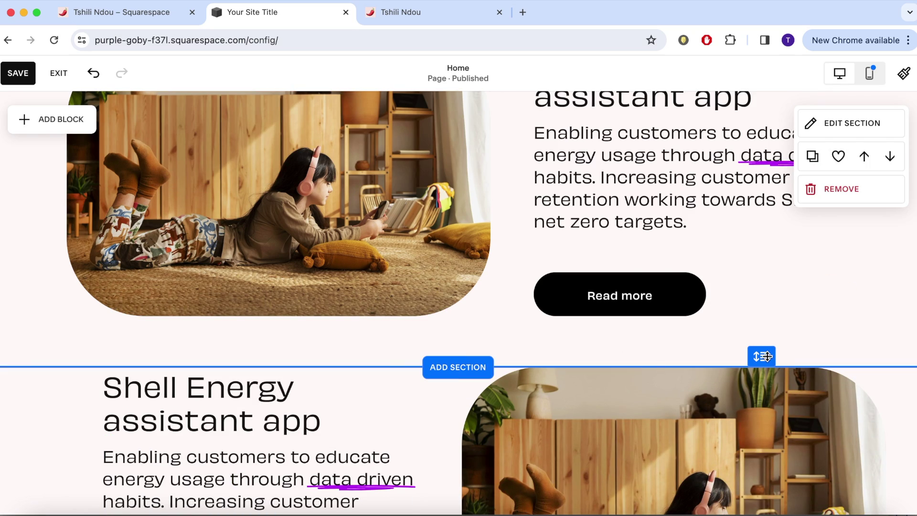
{"action": "scroll", "coordinate": [767, 357], "scroll_direction": "down", "scroll_amount": 5}
{"action": "left_click", "coordinate": [592, 332]}
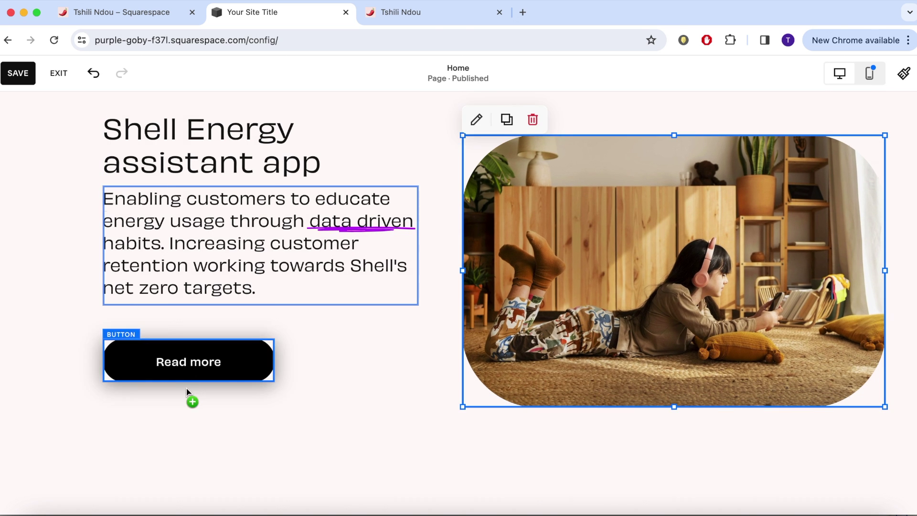
{"action": "left_click", "coordinate": [186, 392]}
{"action": "left_click", "coordinate": [194, 288]}
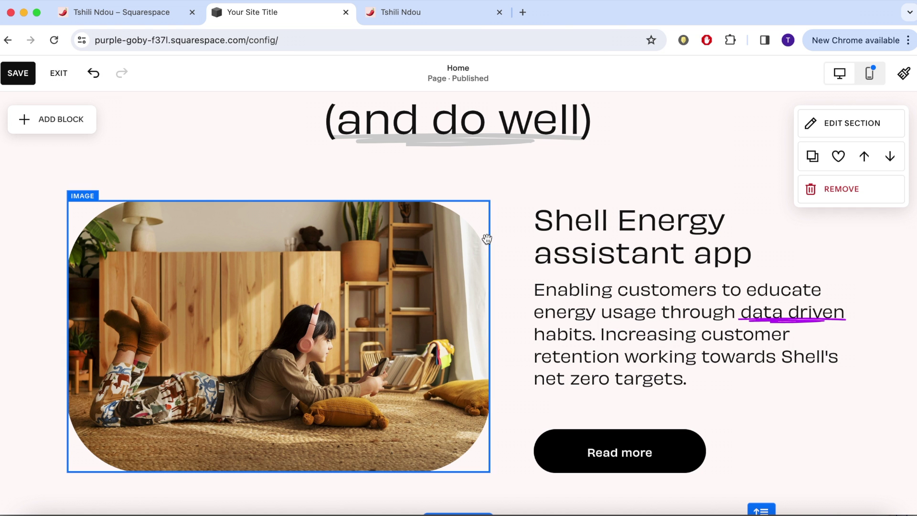
- Highlight 'and do well' in the What I do heading with a custom magenta #DC00F4 stroke
{"action": "left_click", "coordinate": [509, 217]}
{"action": "scroll", "coordinate": [532, 136], "scroll_direction": "up", "scroll_amount": 1}
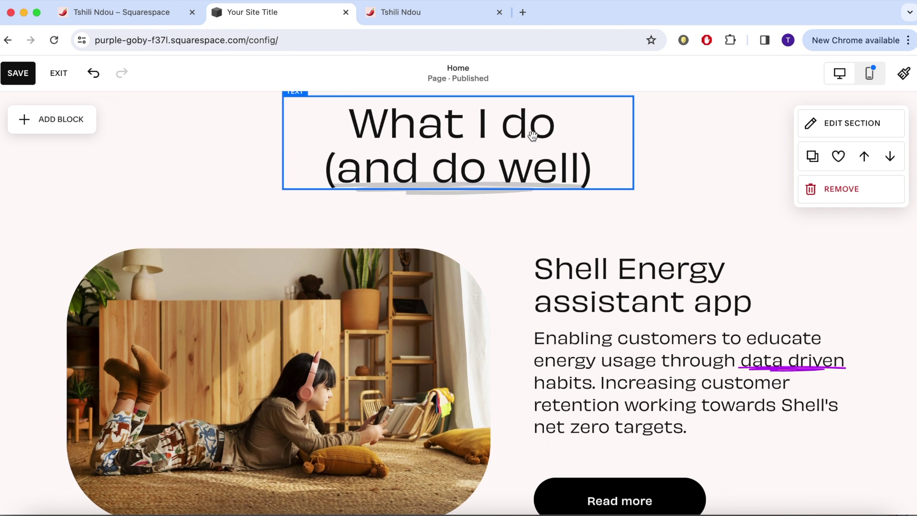
{"action": "double_click", "coordinate": [503, 179]}
{"action": "left_click_drag", "start_coordinate": [339, 173], "coordinate": [562, 175]}
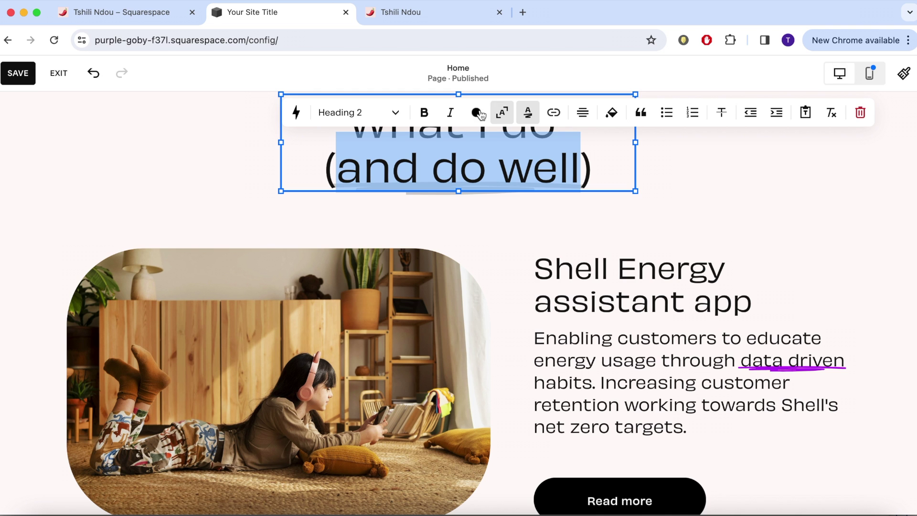
{"action": "left_click", "coordinate": [534, 114]}
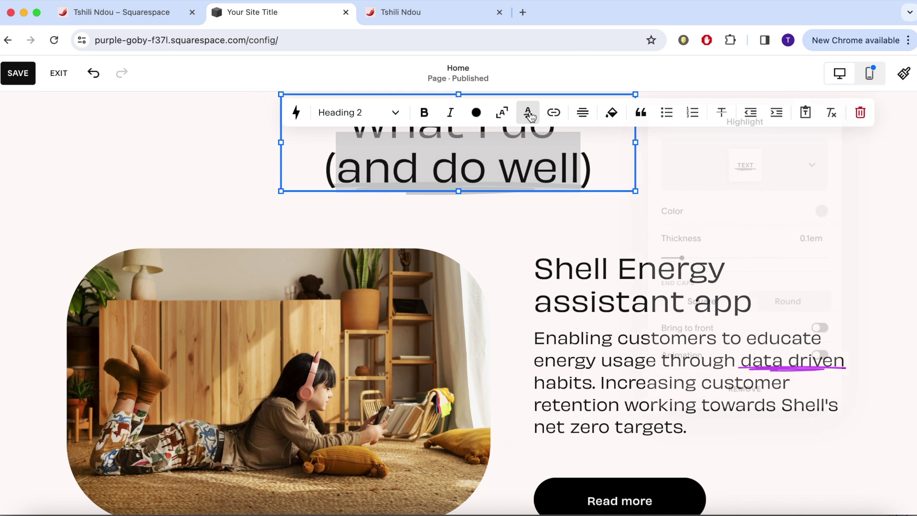
{"action": "left_click", "coordinate": [828, 211]}
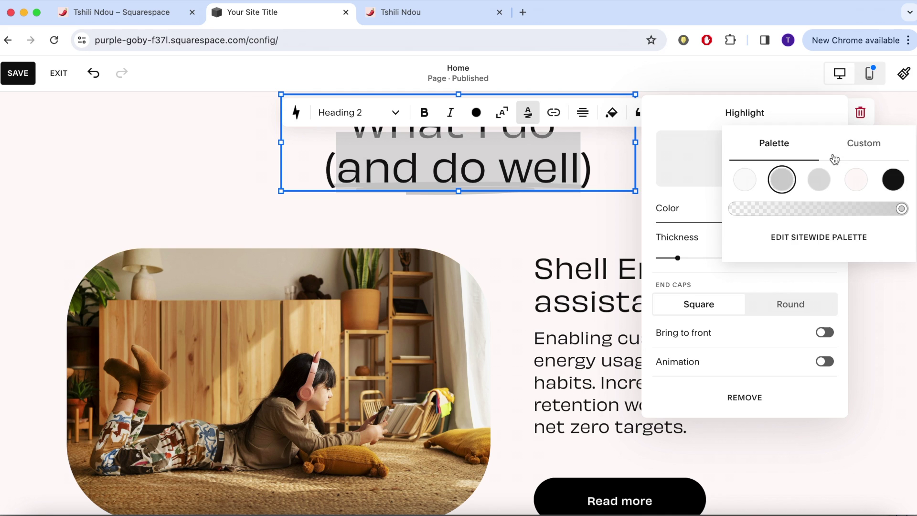
{"action": "left_click", "coordinate": [851, 152]}
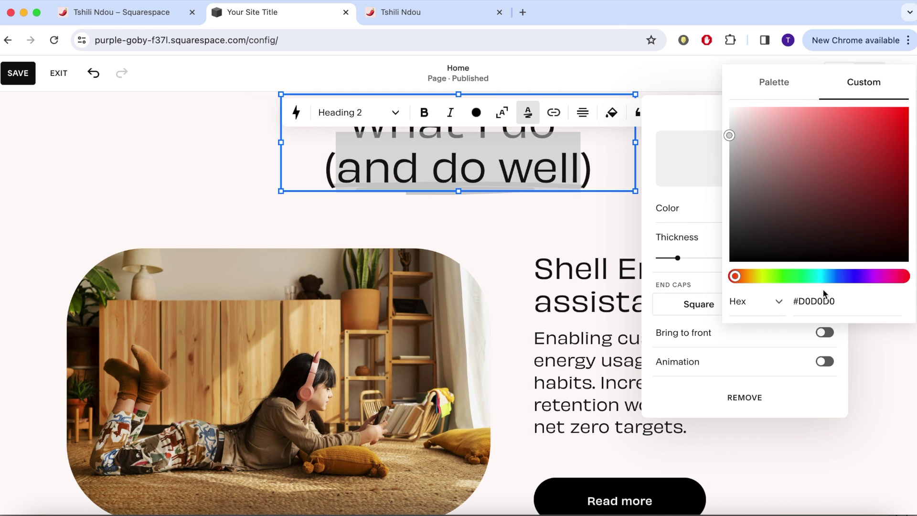
{"action": "left_click", "coordinate": [909, 115]}
{"action": "left_click", "coordinate": [514, 228]}
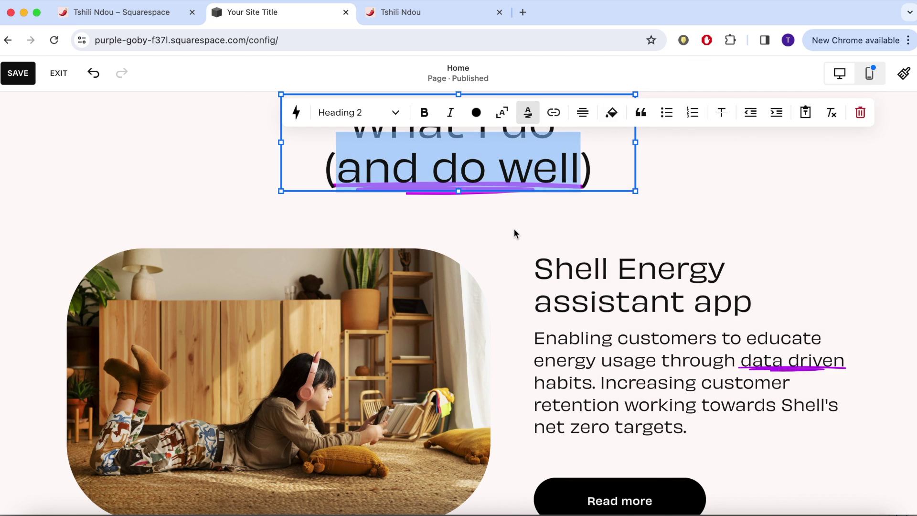
{"action": "left_click", "coordinate": [514, 228]}
{"action": "scroll", "coordinate": [514, 228], "scroll_direction": "down", "scroll_amount": 10}
{"action": "scroll", "coordinate": [514, 228], "scroll_direction": "up", "scroll_amount": 5}
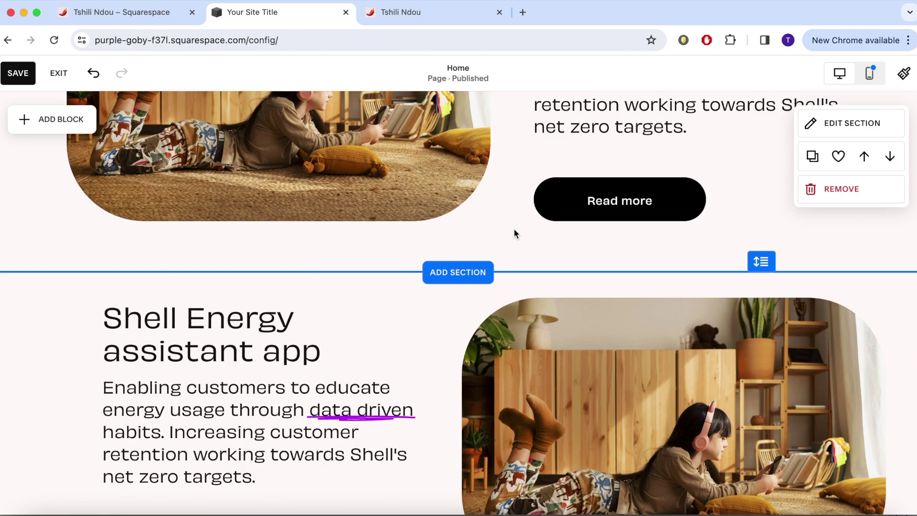
- Duplicate the Shell Energy assistant app heading and place the copy under the right image
{"action": "left_click", "coordinate": [514, 228]}
{"action": "left_click", "coordinate": [557, 219]}
{"action": "scroll", "coordinate": [628, 445], "scroll_direction": "down", "scroll_amount": 3}
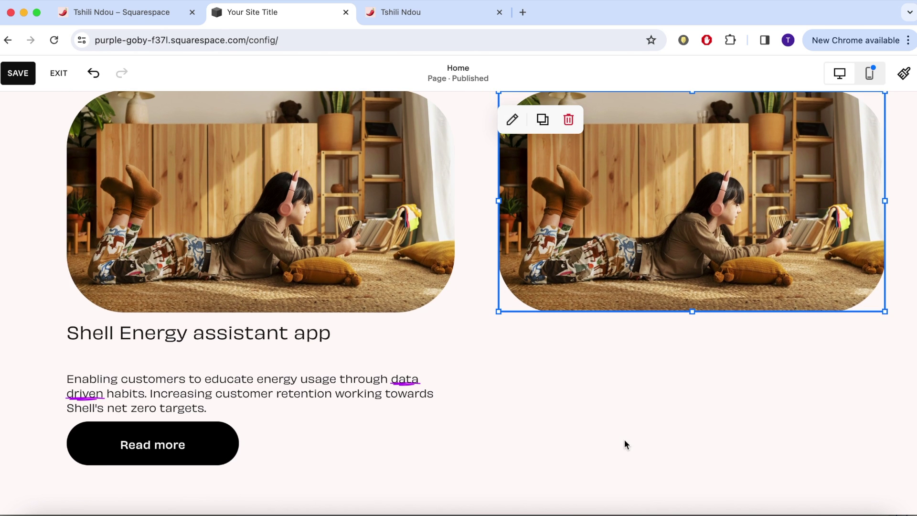
{"action": "left_click", "coordinate": [170, 352]}
{"action": "left_click", "coordinate": [144, 299]}
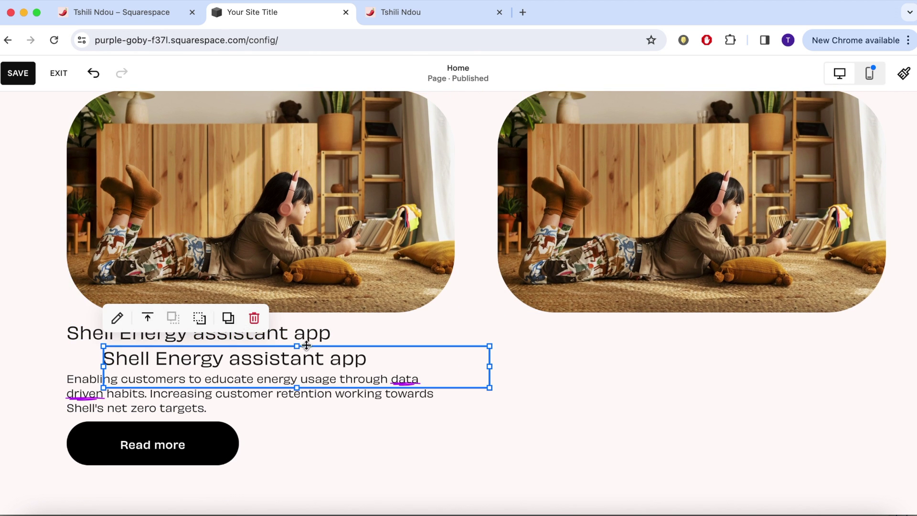
{"action": "left_click_drag", "start_coordinate": [384, 348], "coordinate": [732, 326]}
- Resize the left and right card images to matching sizes on the grid
{"action": "left_click", "coordinate": [379, 174]}
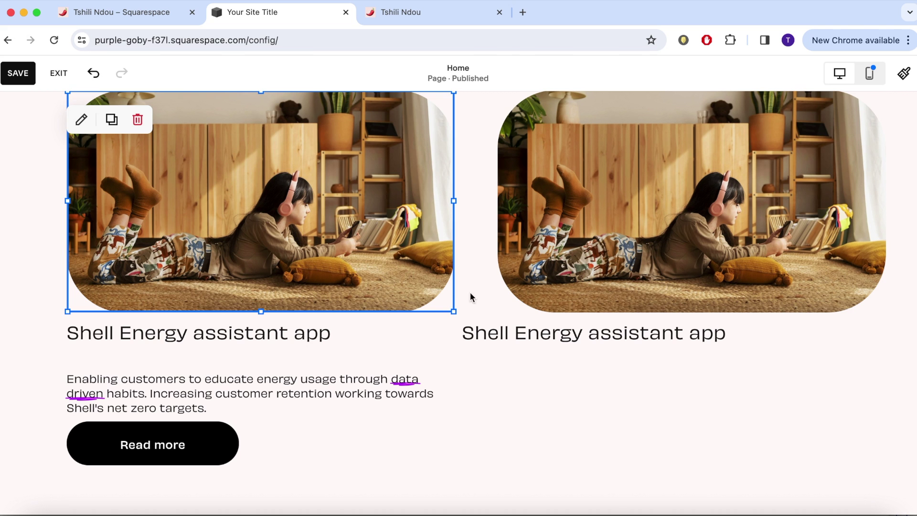
{"action": "left_click_drag", "start_coordinate": [455, 314], "coordinate": [428, 298]}
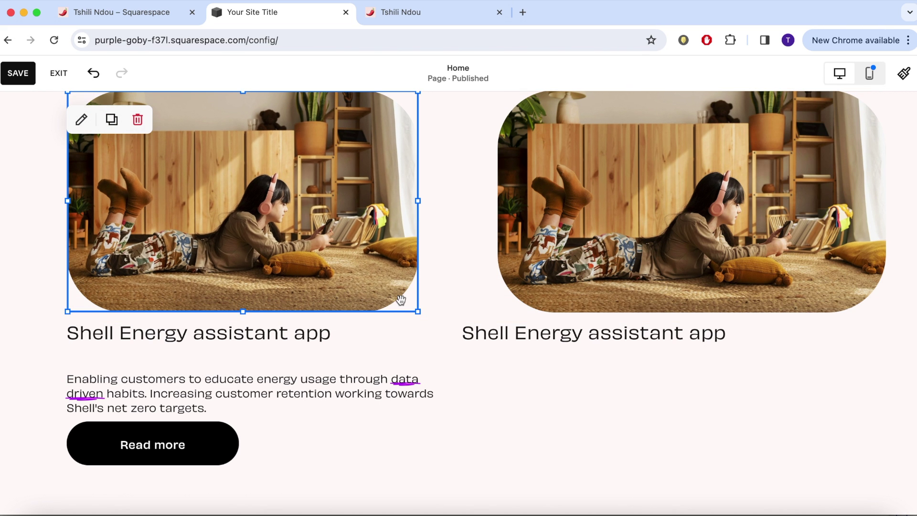
{"action": "left_click_drag", "start_coordinate": [546, 255], "coordinate": [511, 254]}
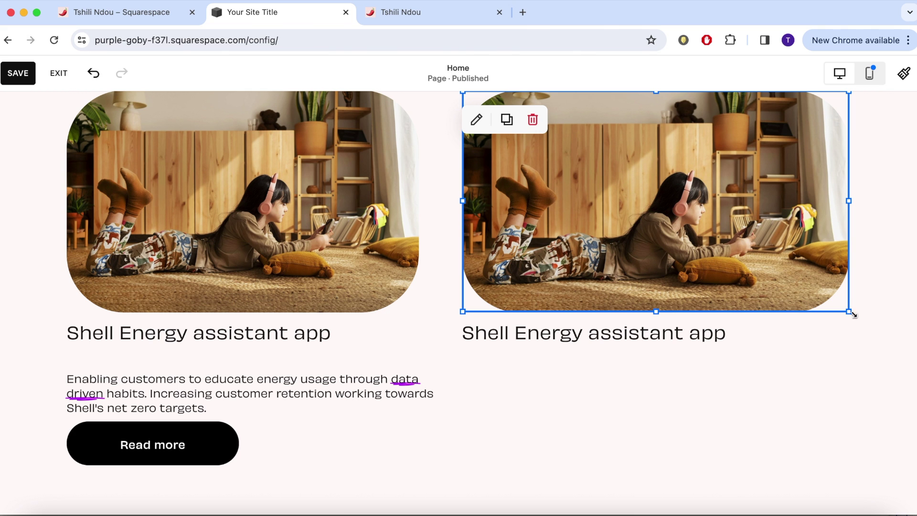
{"action": "mouse_move", "coordinate": [852, 314]}
{"action": "left_mouse_down"}
{"action": "mouse_move", "coordinate": [842, 310]}
{"action": "mouse_move", "coordinate": [849, 311]}
{"action": "left_mouse_up"}
{"action": "scroll", "coordinate": [420, 422], "scroll_direction": "up", "scroll_amount": 3}
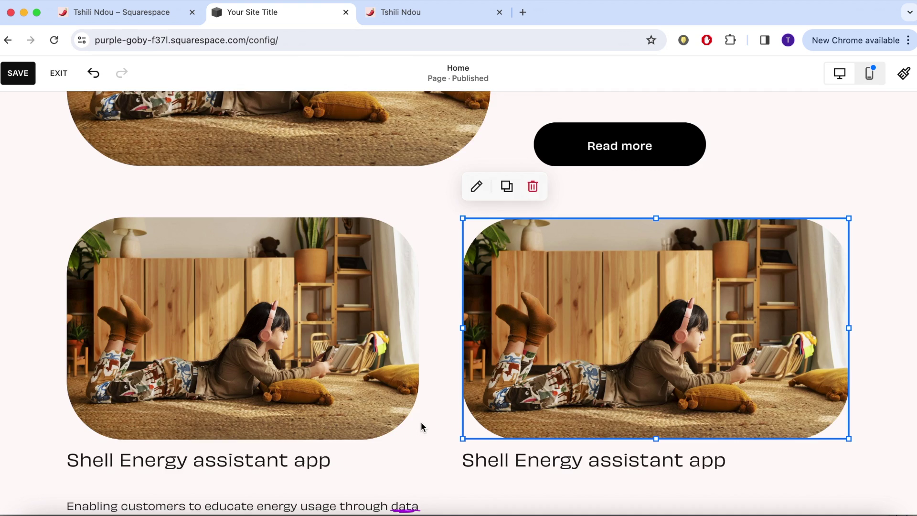
{"action": "scroll", "coordinate": [421, 424], "scroll_direction": "down", "scroll_amount": 5}
{"action": "scroll", "coordinate": [421, 424], "scroll_direction": "up", "scroll_amount": 4}
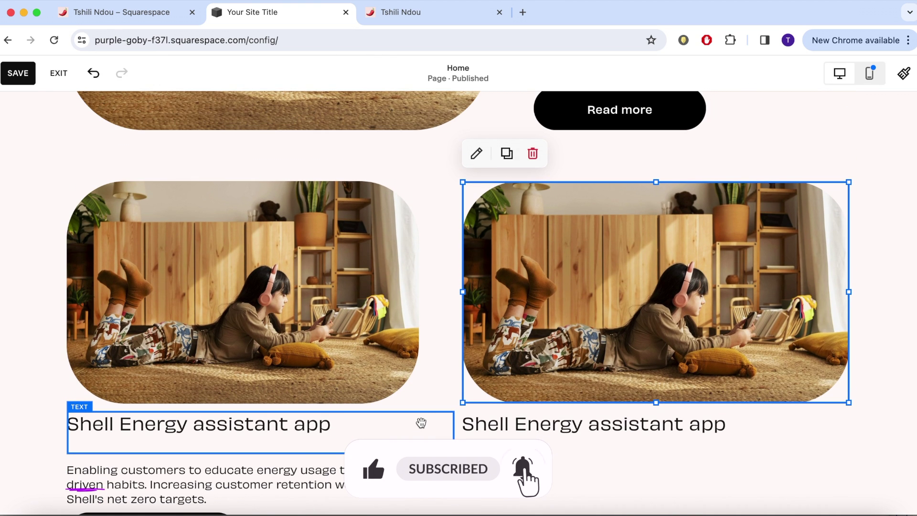
{"action": "scroll", "coordinate": [421, 422], "scroll_direction": "down", "scroll_amount": 2}
{"action": "triple_click", "coordinate": [292, 344]}
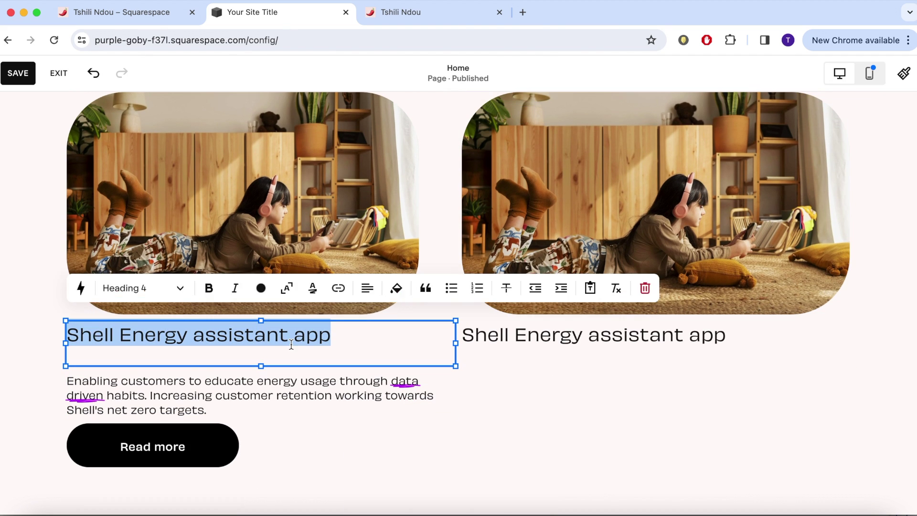
{"action": "left_click_drag", "start_coordinate": [255, 359], "coordinate": [255, 359]}
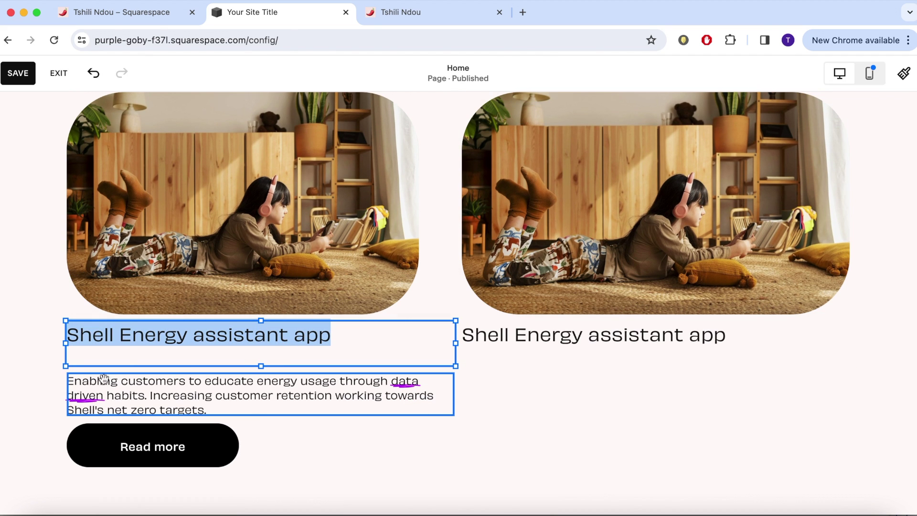
{"action": "left_click", "coordinate": [166, 395]}
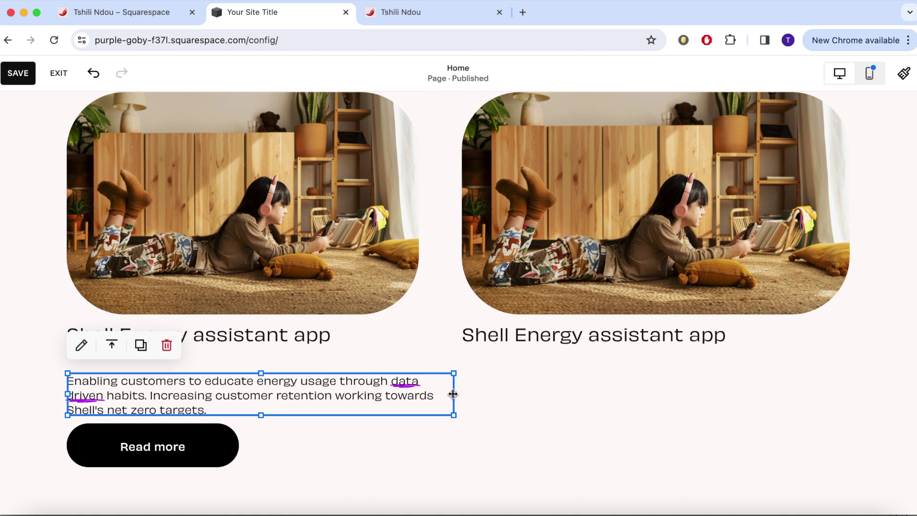
- Narrow the paragraph block and make Read more a fitted, left-aligned button in a narrower block
{"action": "left_click_drag", "start_coordinate": [449, 394], "coordinate": [421, 395]}
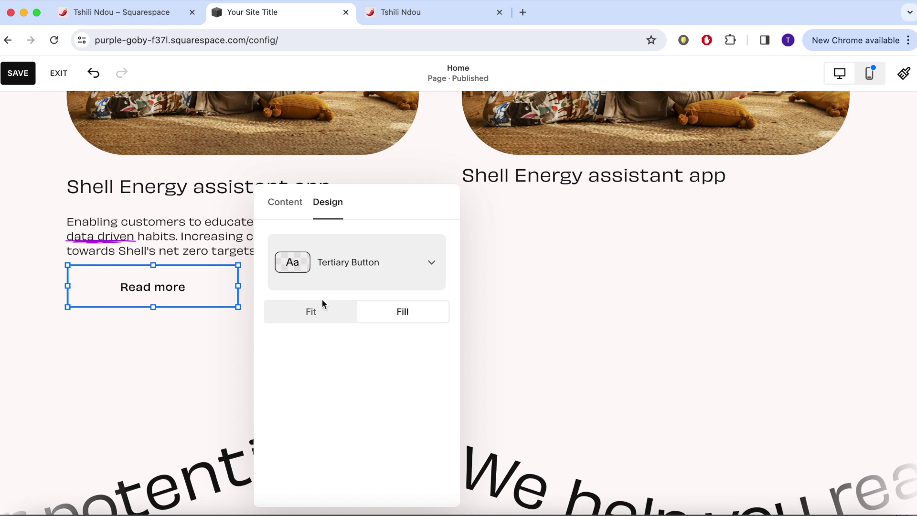
{"action": "left_click", "coordinate": [320, 309]}
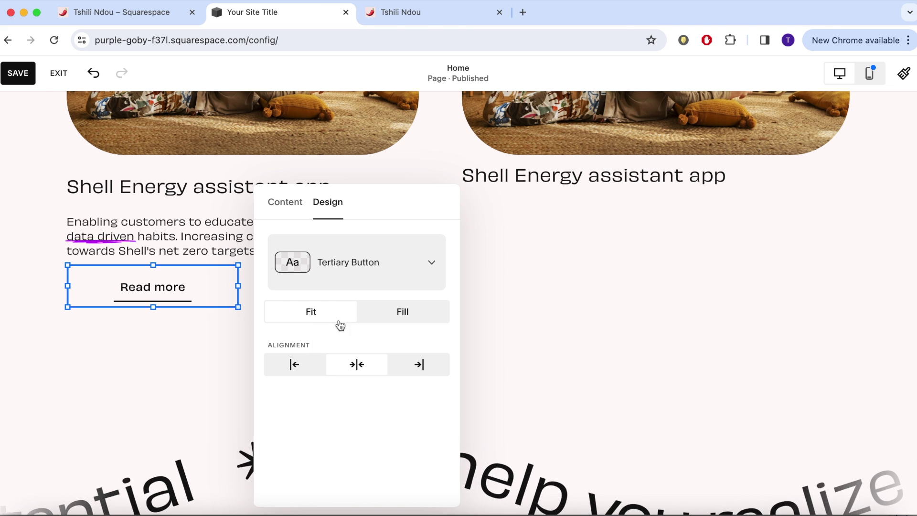
{"action": "left_click", "coordinate": [306, 364]}
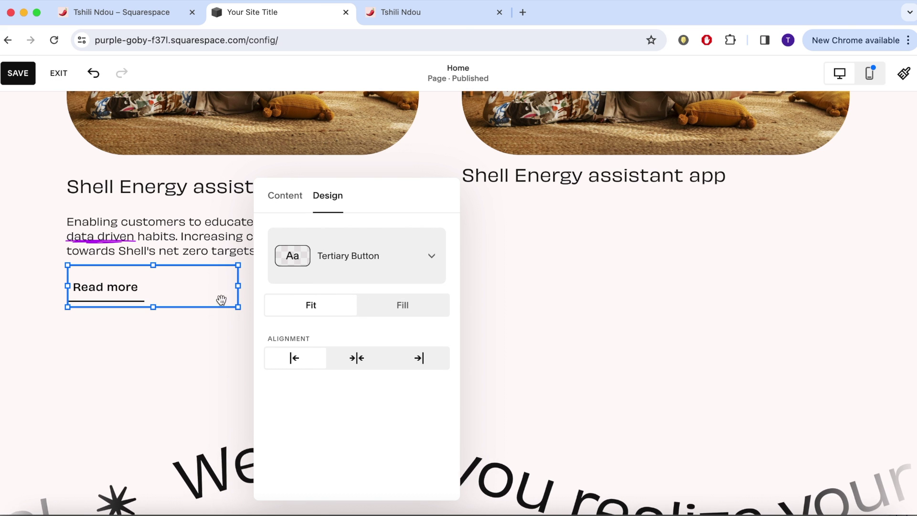
{"action": "left_click_drag", "start_coordinate": [238, 286], "coordinate": [176, 282]}
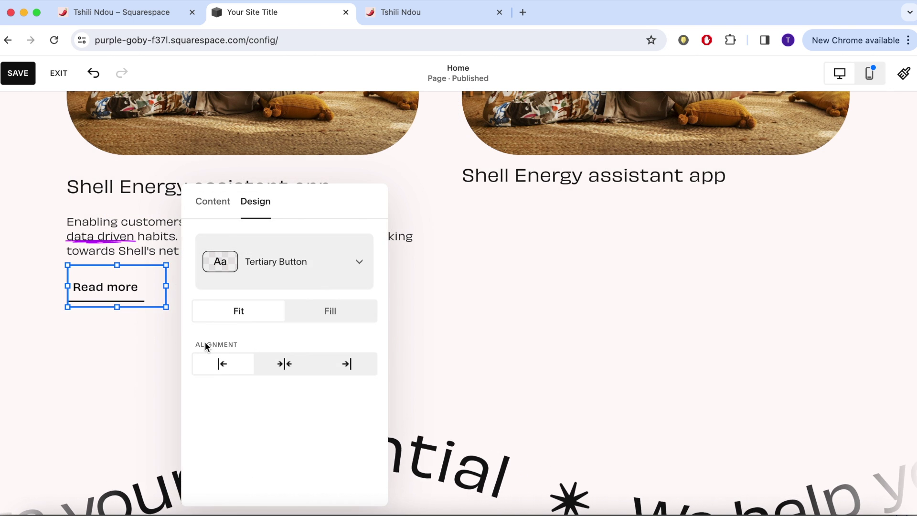
{"action": "left_click", "coordinate": [134, 379]}
{"action": "left_click", "coordinate": [128, 292]}
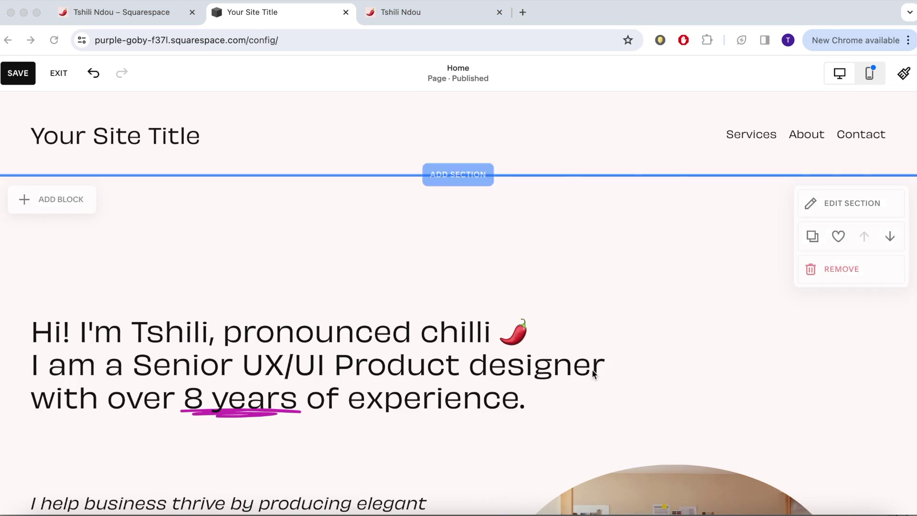
{"action": "scroll", "coordinate": [592, 367], "scroll_direction": "down", "scroll_amount": 10}
{"action": "scroll", "coordinate": [492, 431], "scroll_direction": "down", "scroll_amount": 20}
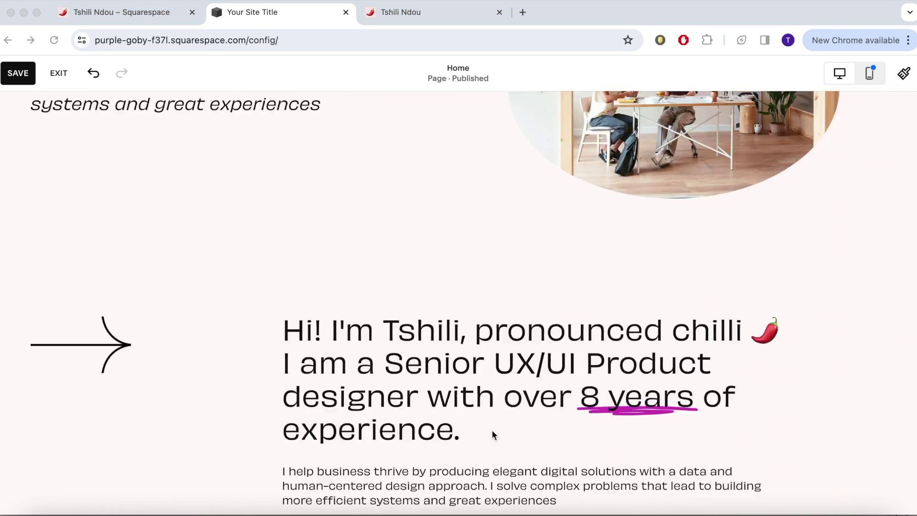
{"action": "scroll", "coordinate": [493, 434], "scroll_direction": "down", "scroll_amount": 10}
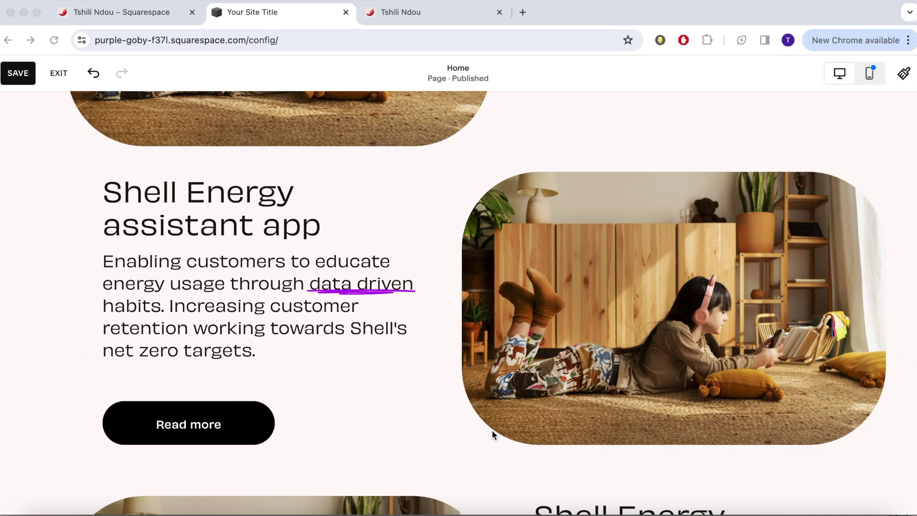
{"action": "scroll", "coordinate": [493, 434], "scroll_direction": "down", "scroll_amount": 15}
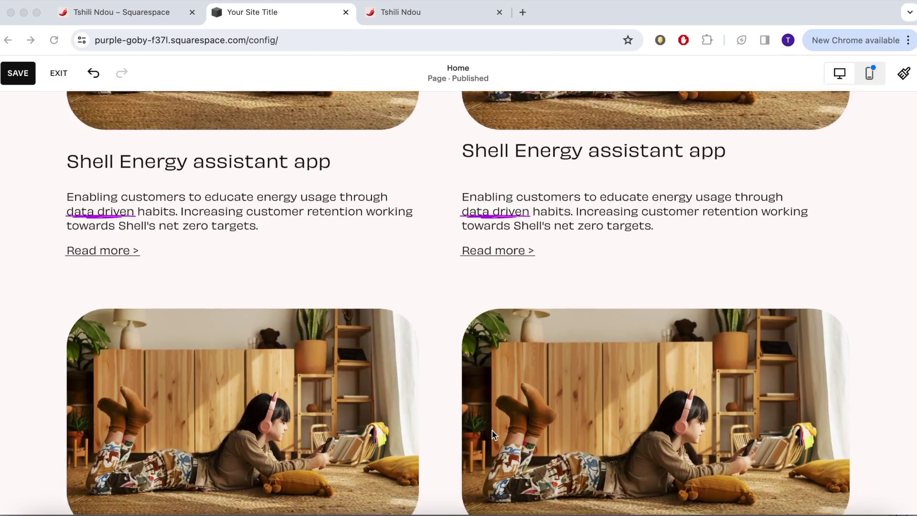
{"action": "scroll", "coordinate": [493, 435], "scroll_direction": "down", "scroll_amount": 15}
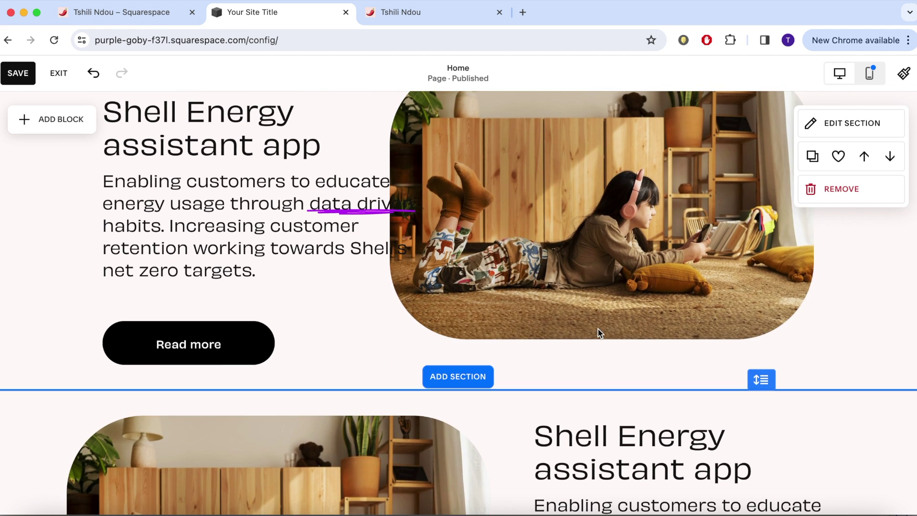
{"action": "scroll", "coordinate": [763, 301], "scroll_direction": "up", "scroll_amount": 2}
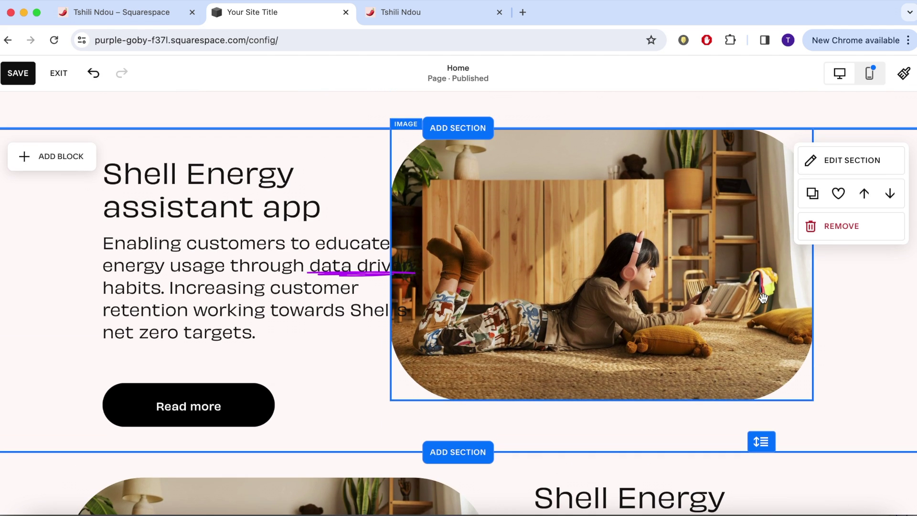
- Delete both standalone Shell Energy assistant app feature sections, confirming each removal
{"action": "left_click", "coordinate": [854, 229]}
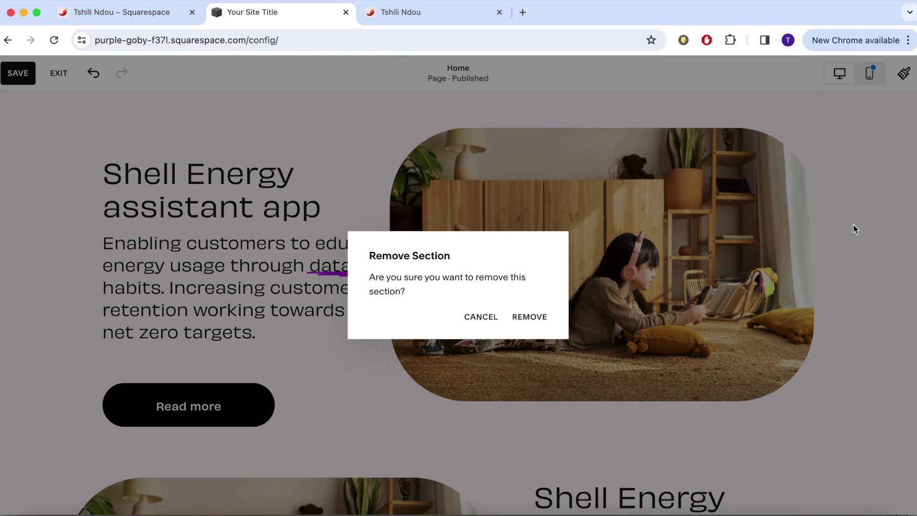
{"action": "left_click", "coordinate": [538, 320]}
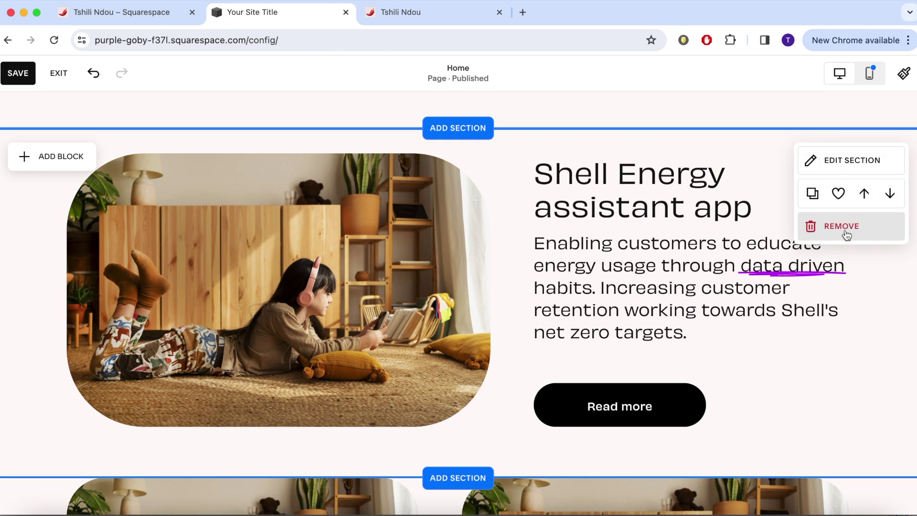
{"action": "left_click", "coordinate": [846, 234]}
{"action": "left_click", "coordinate": [528, 328]}
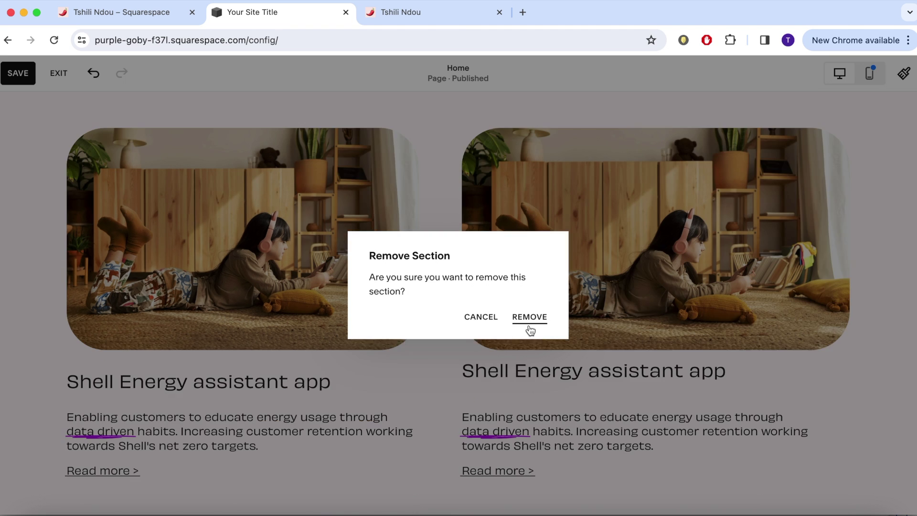
{"action": "scroll", "coordinate": [409, 377], "scroll_direction": "up", "scroll_amount": 4}
{"action": "scroll", "coordinate": [409, 377], "scroll_direction": "up", "scroll_amount": 2}
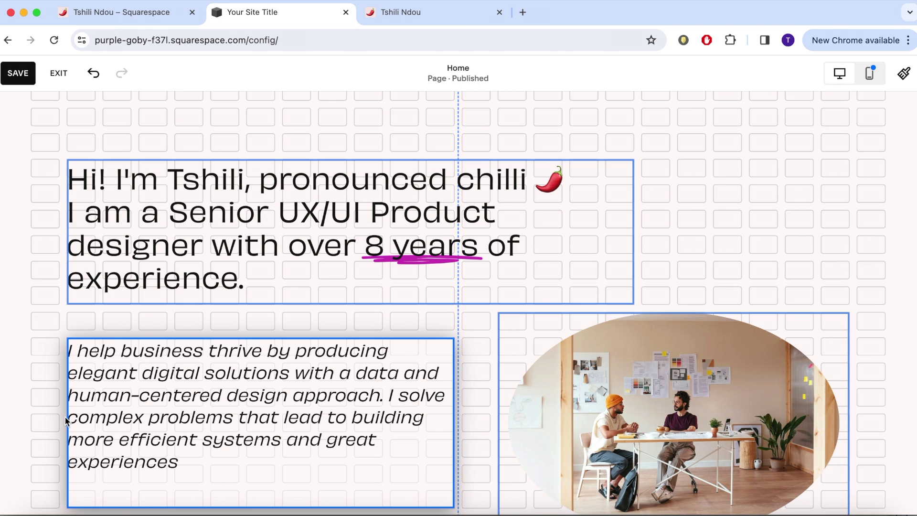
- Apply the Paragraph 2 style to the whole italic description paragraph
{"action": "double_click", "coordinate": [189, 415]}
{"action": "type", "text": "x"}
{"action": "key", "text": "ctrl+a"}
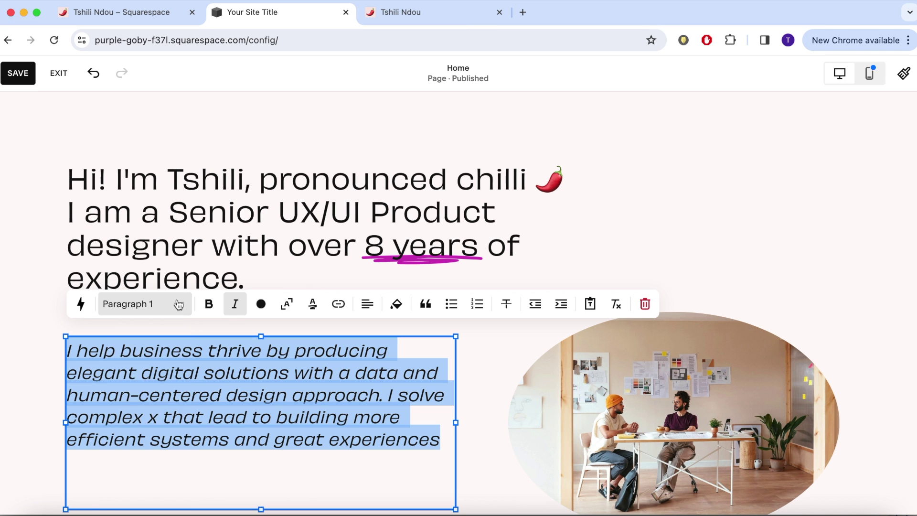
{"action": "left_click", "coordinate": [179, 305]}
{"action": "left_click", "coordinate": [138, 479]}
{"action": "left_click", "coordinate": [358, 453]}
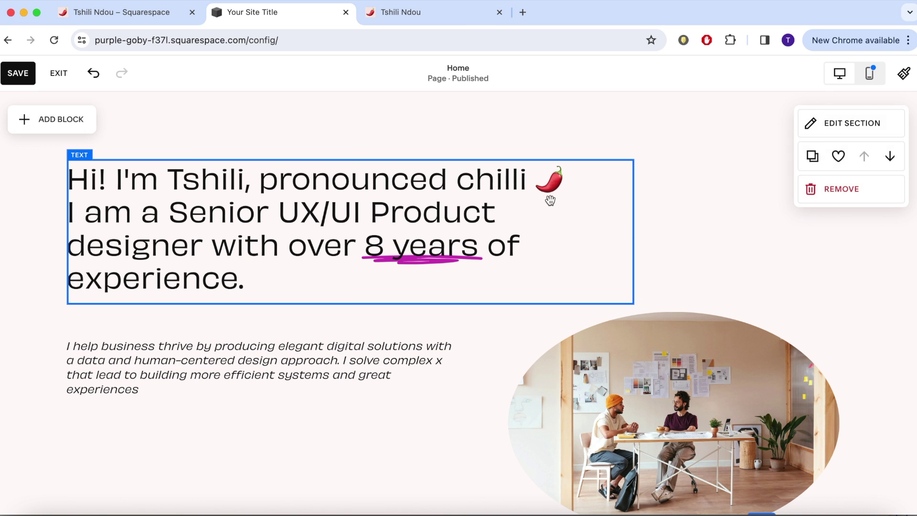
- Make the intro heading text block narrower by pulling its right edge inward
{"action": "left_click", "coordinate": [633, 231]}
{"action": "left_click_drag", "start_coordinate": [632, 231], "coordinate": [596, 225]}
{"action": "scroll", "coordinate": [646, 302], "scroll_direction": "down", "scroll_amount": 1}
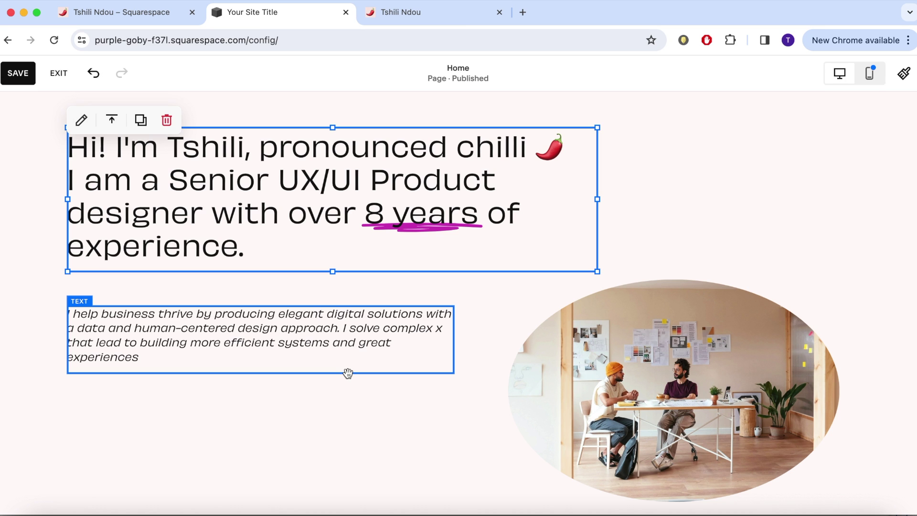
{"action": "left_click", "coordinate": [428, 344]}
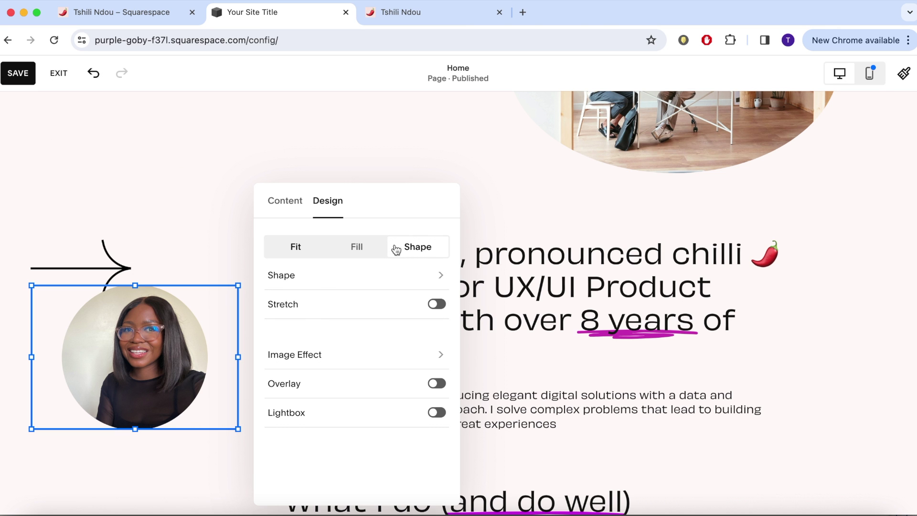
- Make the portrait fill its box and crop it into a four-leaf shape
{"action": "left_click", "coordinate": [366, 249]}
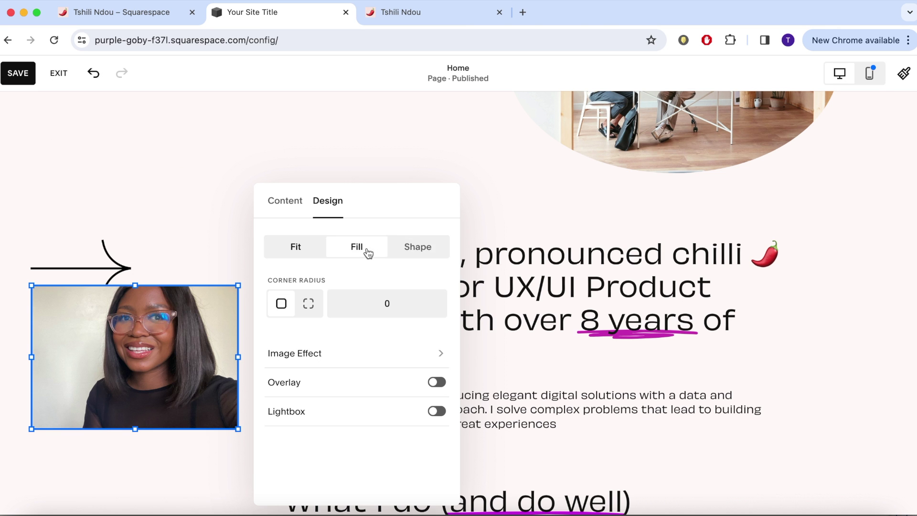
{"action": "left_click", "coordinate": [426, 250]}
{"action": "left_click", "coordinate": [428, 275]}
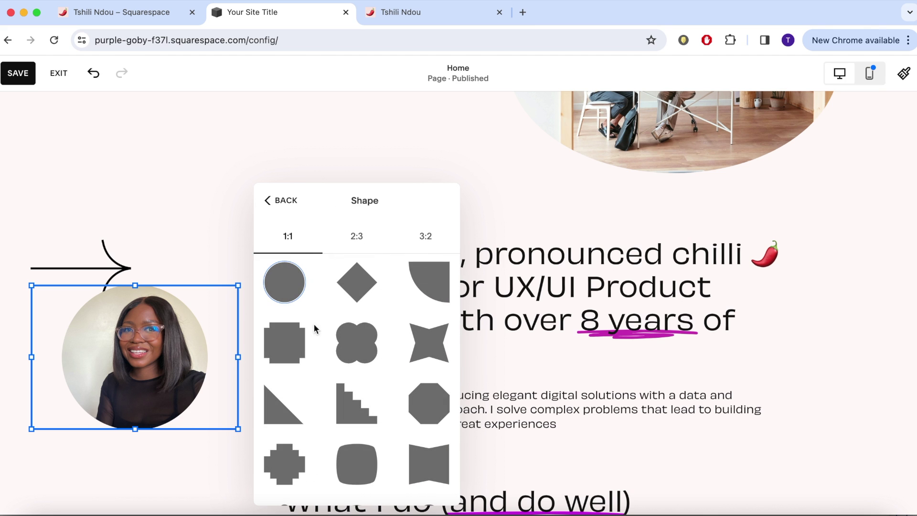
{"action": "left_click", "coordinate": [370, 338]}
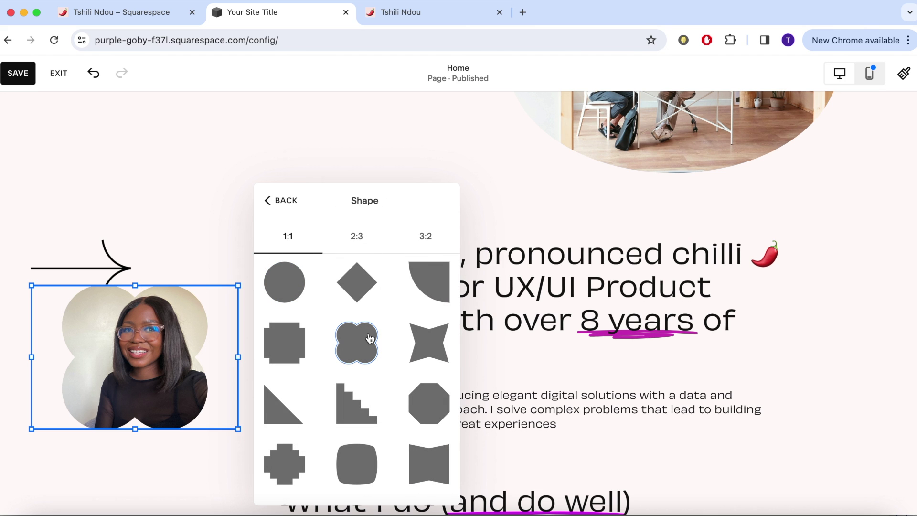
- Try flower, scalloped circle, octagon, quarter-circle, triangle and cross shapes, then settle on four-leaf
{"action": "scroll", "coordinate": [370, 338], "scroll_direction": "down", "scroll_amount": 3}
{"action": "left_click", "coordinate": [305, 396]}
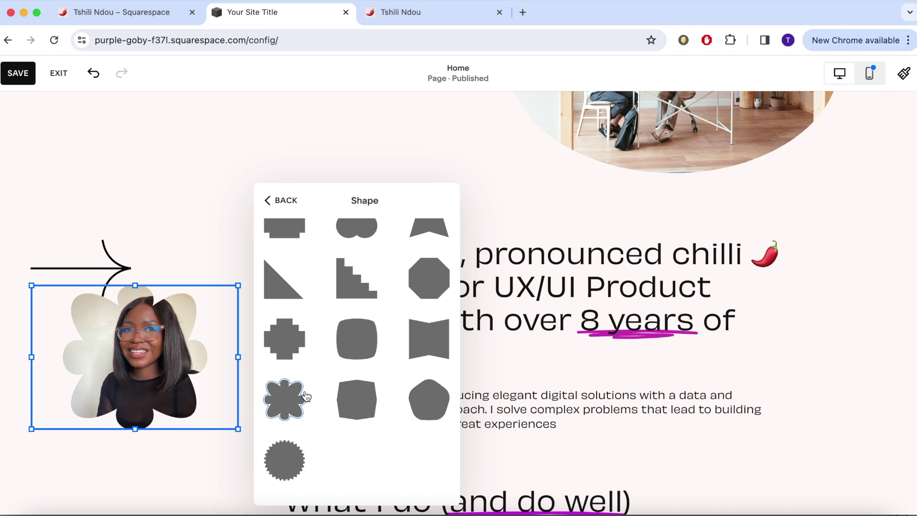
{"action": "left_click", "coordinate": [297, 461]}
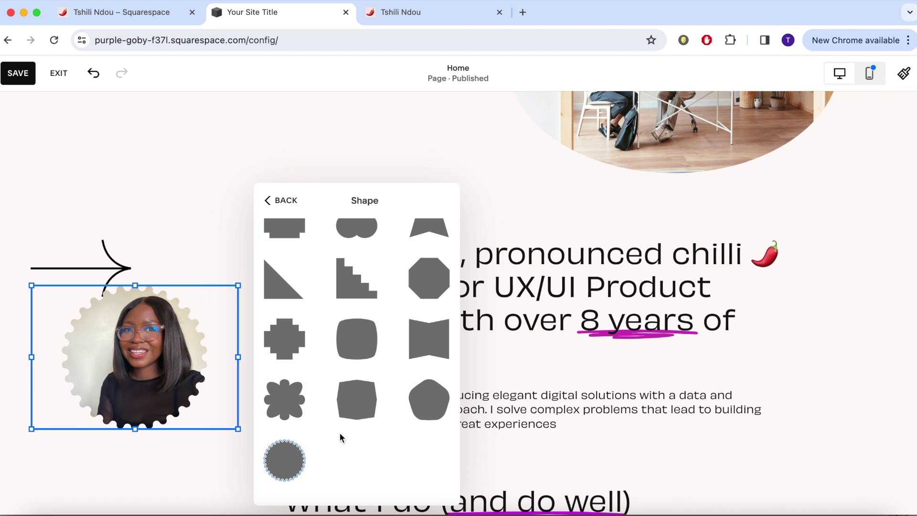
{"action": "left_click", "coordinate": [423, 286]}
{"action": "scroll", "coordinate": [403, 307], "scroll_direction": "up", "scroll_amount": 2}
{"action": "left_click", "coordinate": [371, 308]}
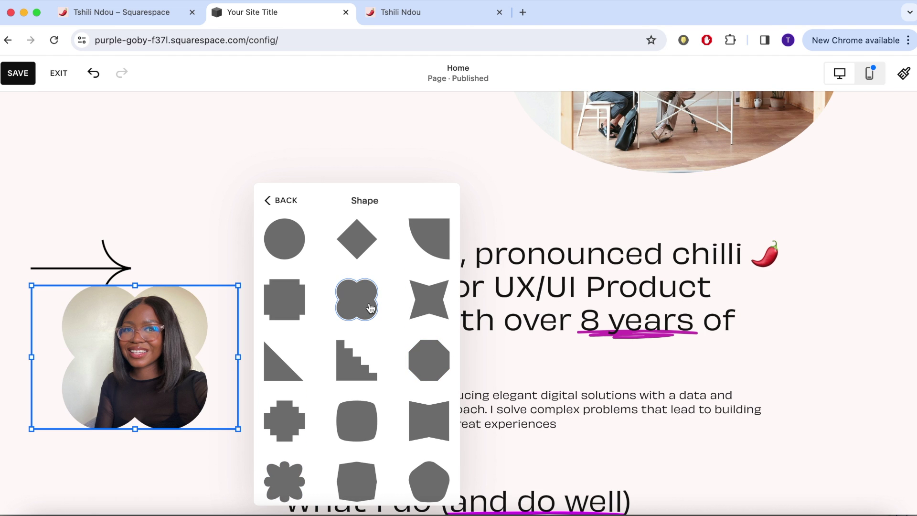
{"action": "left_click", "coordinate": [433, 247]}
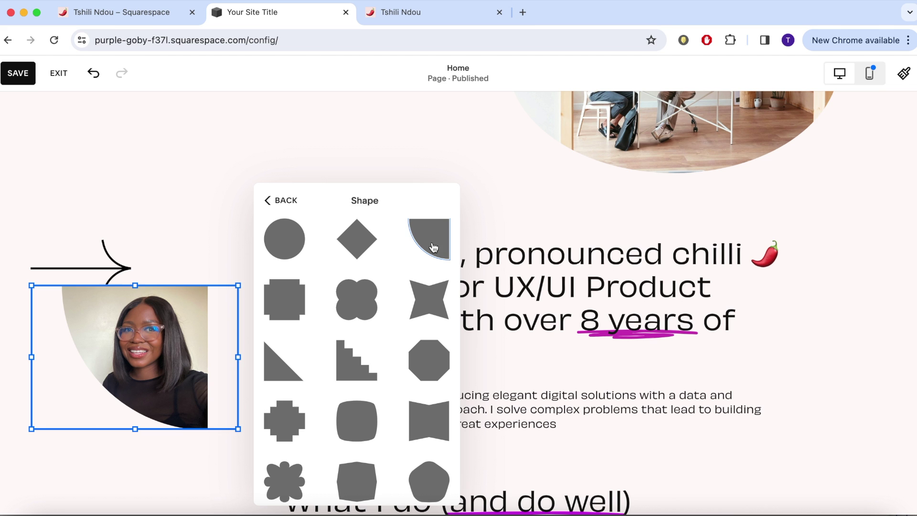
{"action": "left_click", "coordinate": [271, 378]}
{"action": "left_click", "coordinate": [283, 416]}
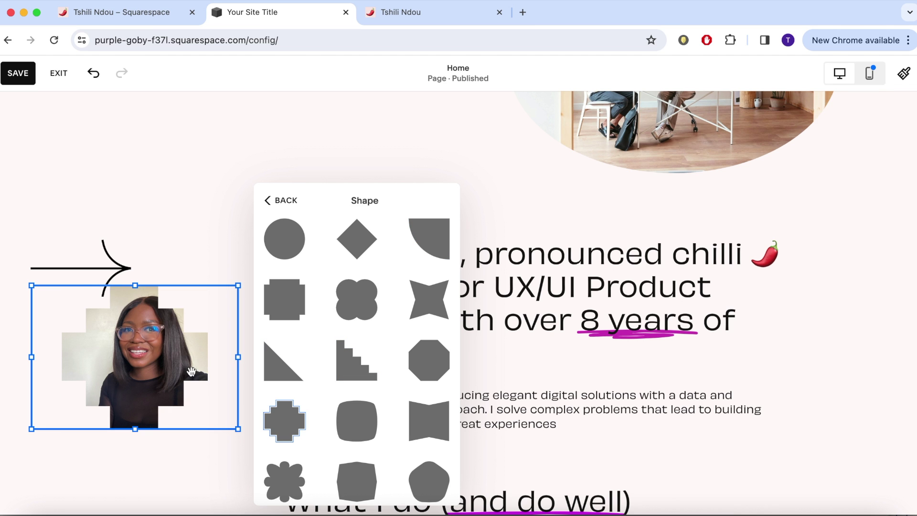
{"action": "left_click", "coordinate": [361, 313]}
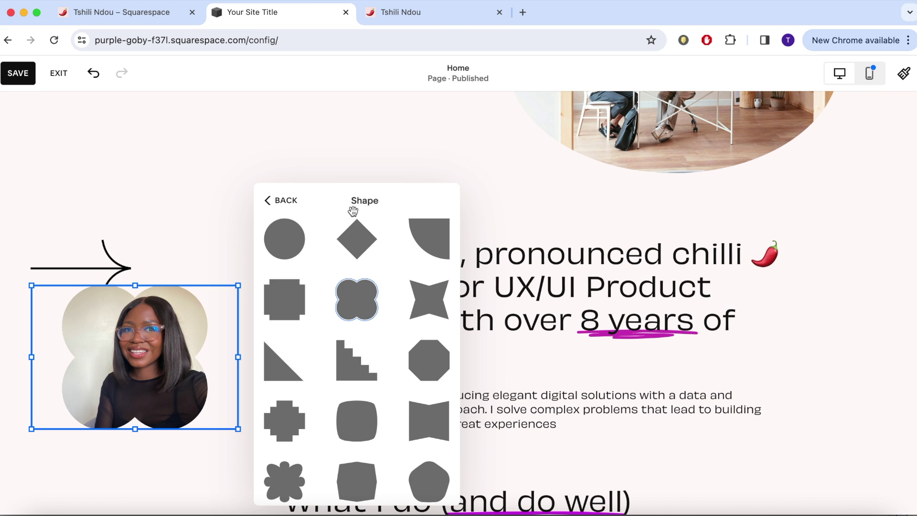
{"action": "scroll", "coordinate": [354, 275], "scroll_direction": "down", "scroll_amount": 3}
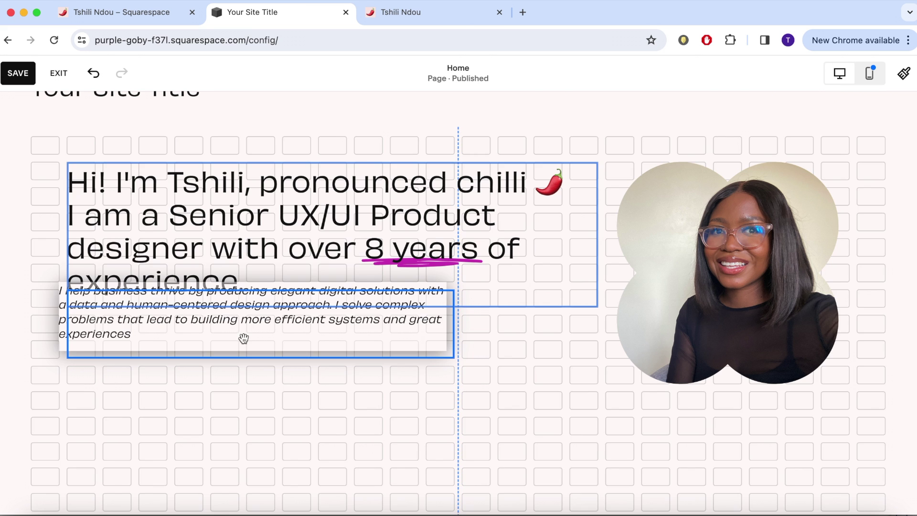
- Move the description paragraph block down beneath the hero heading
{"action": "left_click", "coordinate": [242, 330]}
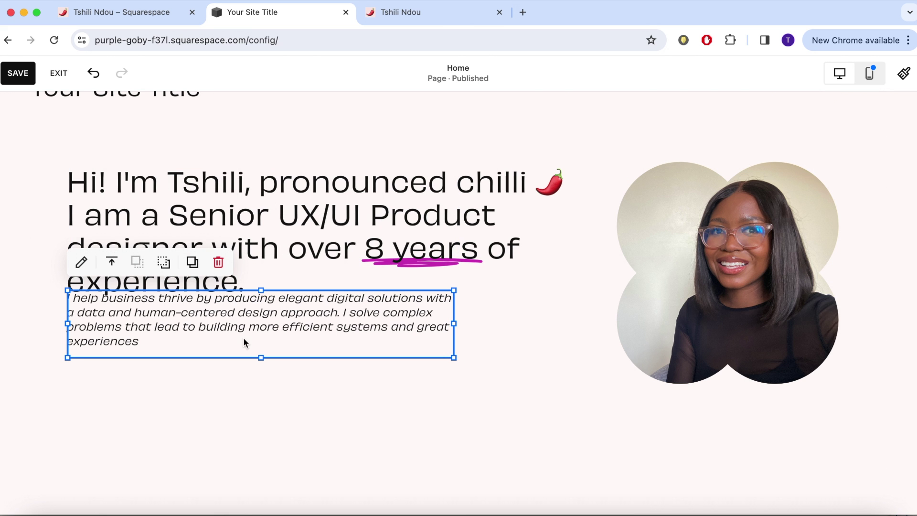
{"action": "left_click_drag", "start_coordinate": [233, 355], "coordinate": [233, 369]}
{"action": "scroll", "coordinate": [557, 361], "scroll_direction": "up", "scroll_amount": 2}
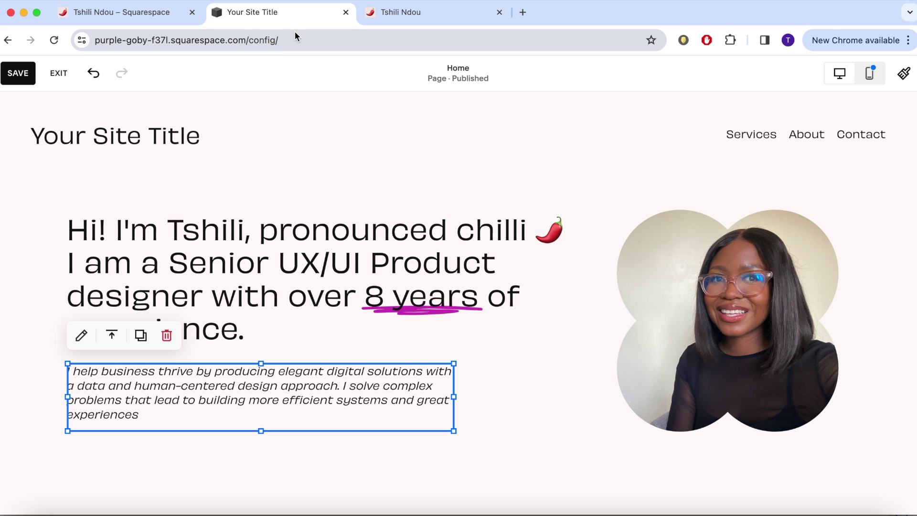
{"action": "left_click", "coordinate": [547, 411]}
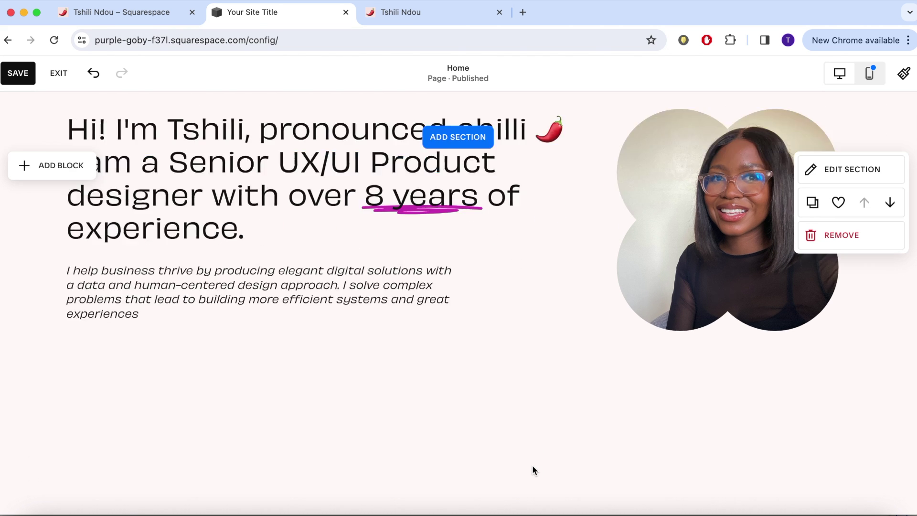
{"action": "scroll", "coordinate": [532, 465], "scroll_direction": "down", "scroll_amount": 9}
{"action": "scroll", "coordinate": [532, 465], "scroll_direction": "up", "scroll_amount": 3}
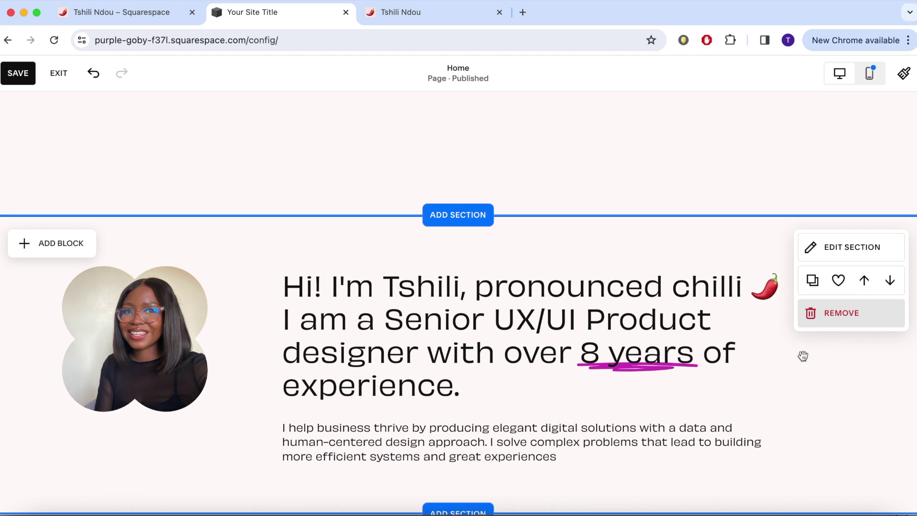
- Delete the duplicate intro section with the left-side photo and switch to mobile view
{"action": "left_click", "coordinate": [854, 319]}
{"action": "left_click", "coordinate": [529, 317]}
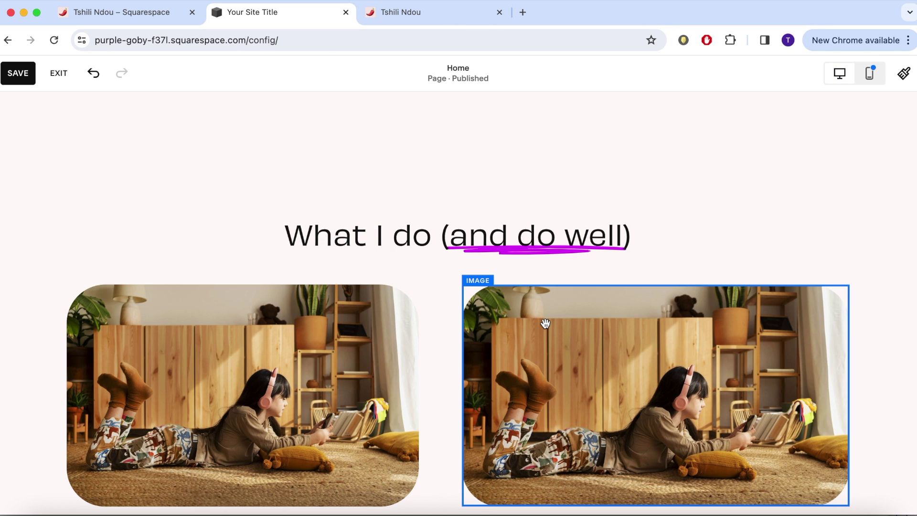
{"action": "left_click", "coordinate": [869, 74]}
{"action": "scroll", "coordinate": [501, 360], "scroll_direction": "up", "scroll_amount": 5}
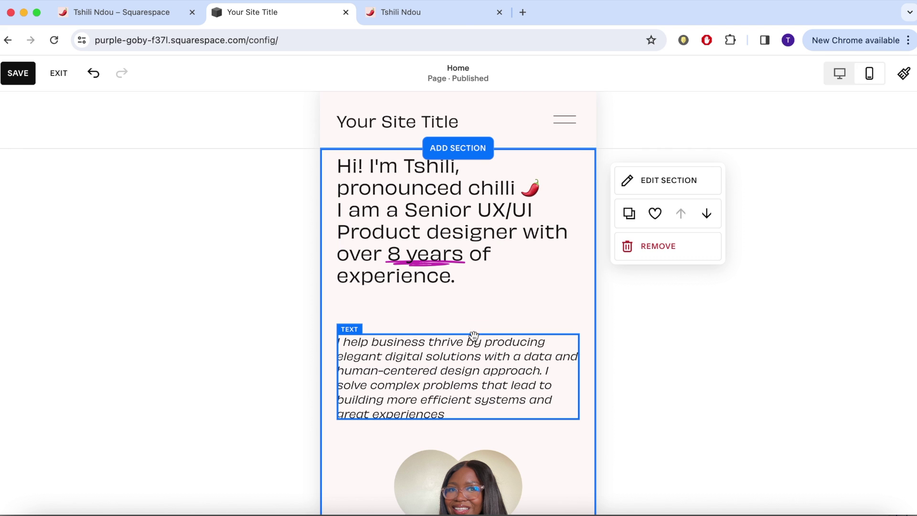
- Tighten the mobile hero: shorter heading block, description and portrait moved up, lower section height
{"action": "left_click", "coordinate": [488, 300]}
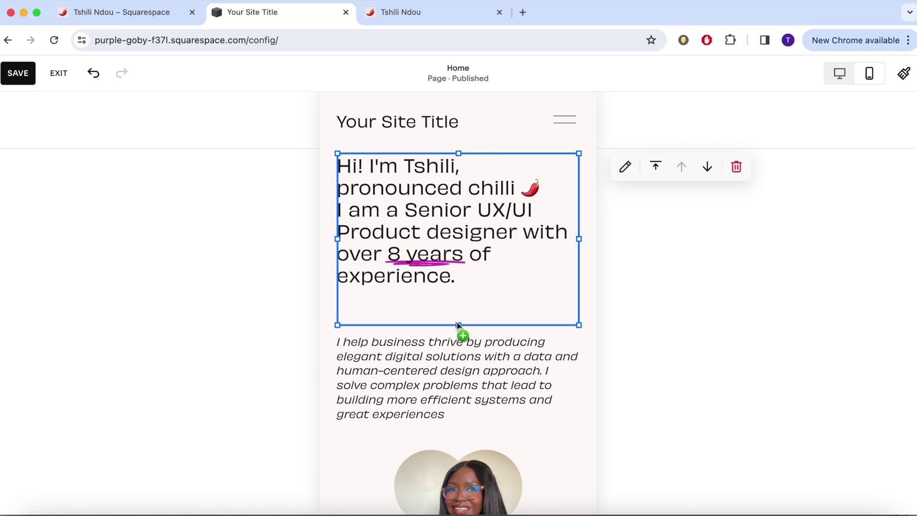
{"action": "left_click_drag", "start_coordinate": [456, 325], "coordinate": [457, 304]}
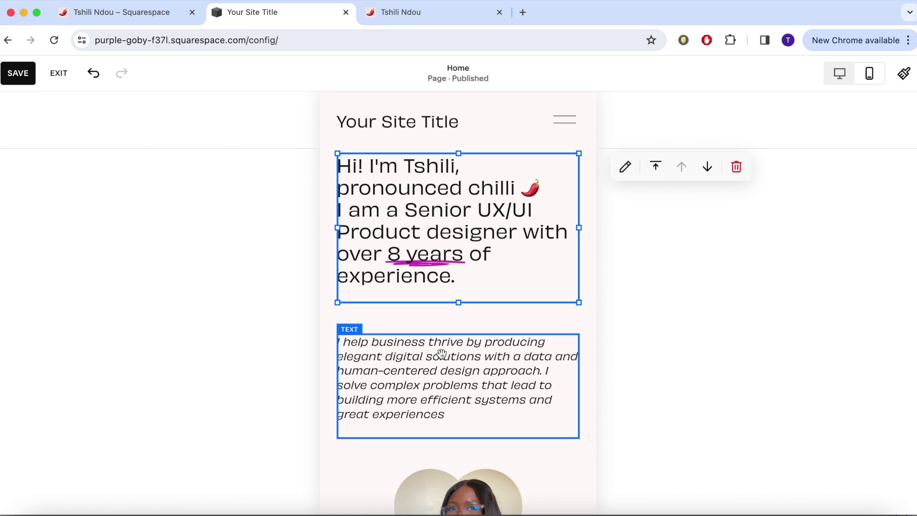
{"action": "left_click_drag", "start_coordinate": [442, 353], "coordinate": [441, 331]}
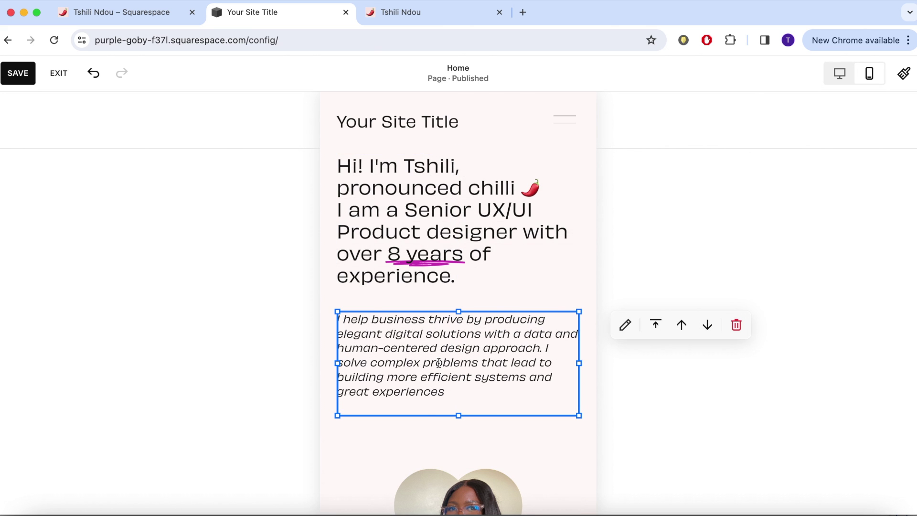
{"action": "scroll", "coordinate": [438, 363], "scroll_direction": "down", "scroll_amount": 5}
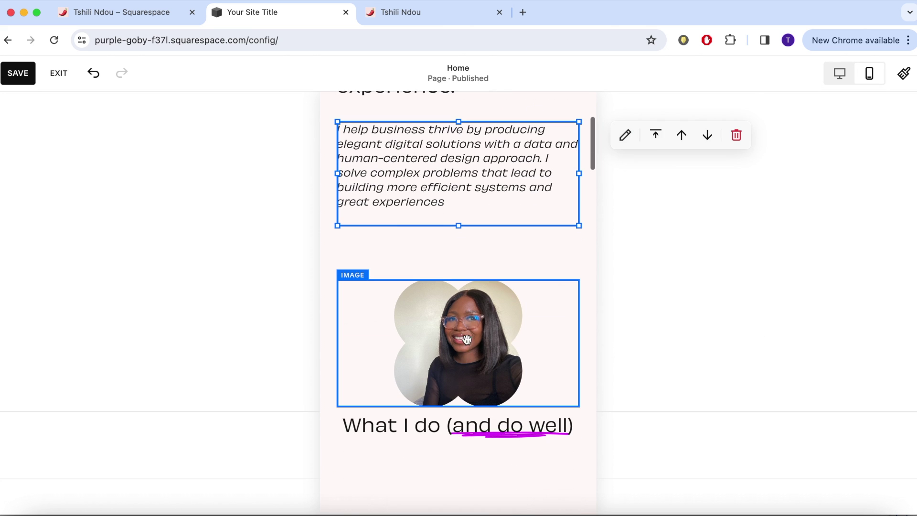
{"action": "left_click_drag", "start_coordinate": [469, 330], "coordinate": [455, 379]}
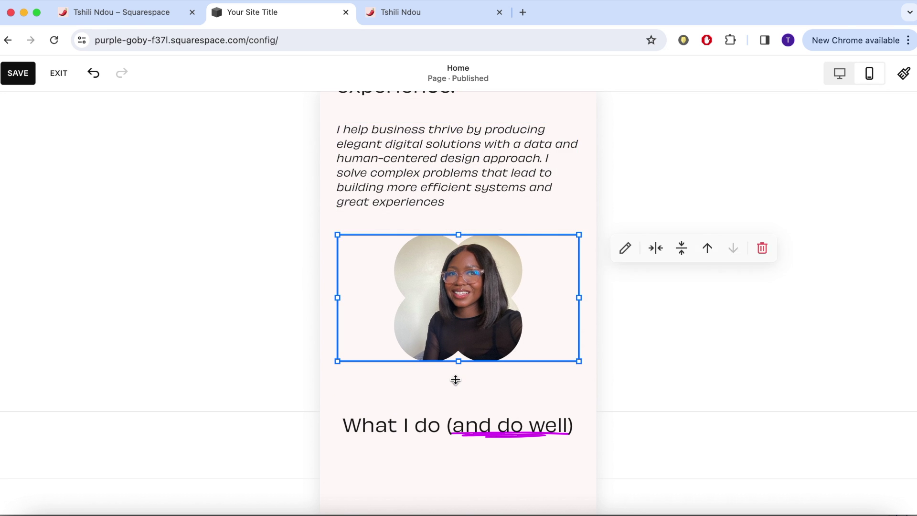
{"action": "scroll", "coordinate": [455, 379], "scroll_direction": "down", "scroll_amount": 6}
{"action": "scroll", "coordinate": [454, 377], "scroll_direction": "up", "scroll_amount": 3}
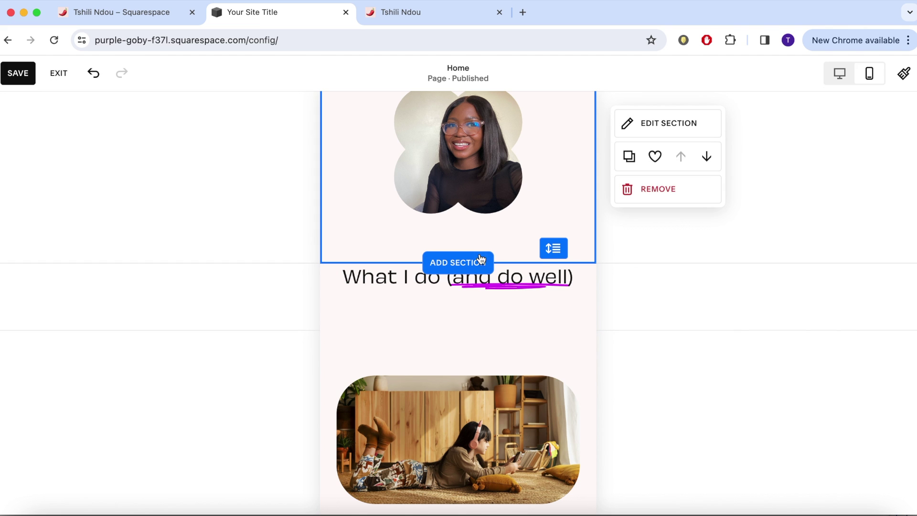
{"action": "left_click_drag", "start_coordinate": [551, 247], "coordinate": [548, 228]}
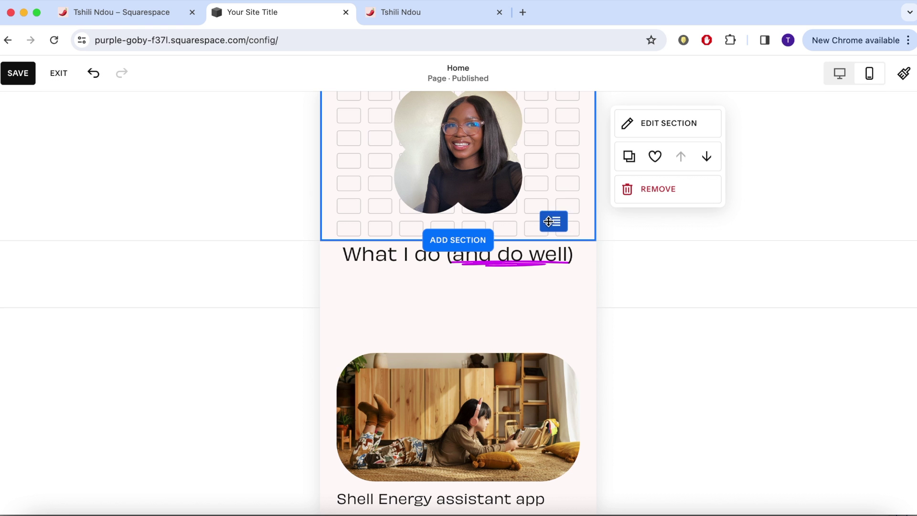
{"action": "scroll", "coordinate": [497, 337], "scroll_direction": "down", "scroll_amount": 7}
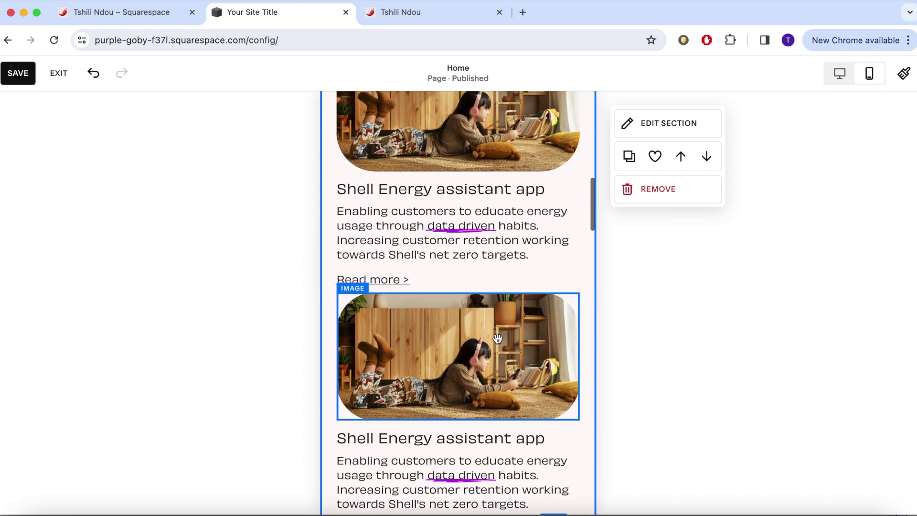
- Scroll the desktop page through the project cards, from Elekt app to Deliveroo riders
{"action": "scroll", "coordinate": [497, 337], "scroll_direction": "down", "scroll_amount": 1}
{"action": "scroll", "coordinate": [279, 443], "scroll_direction": "down", "scroll_amount": 2}
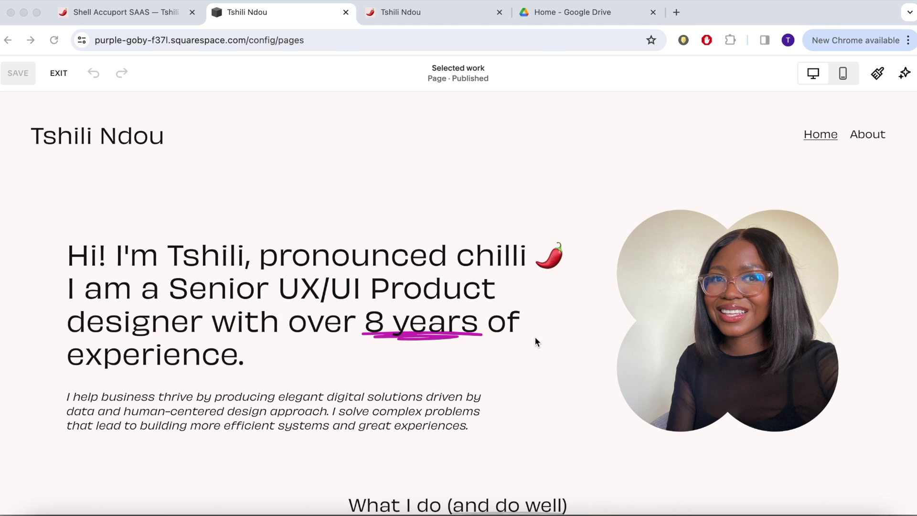
{"action": "scroll", "coordinate": [534, 339], "scroll_direction": "down", "scroll_amount": 3}
{"action": "scroll", "coordinate": [535, 339], "scroll_direction": "down", "scroll_amount": 9}
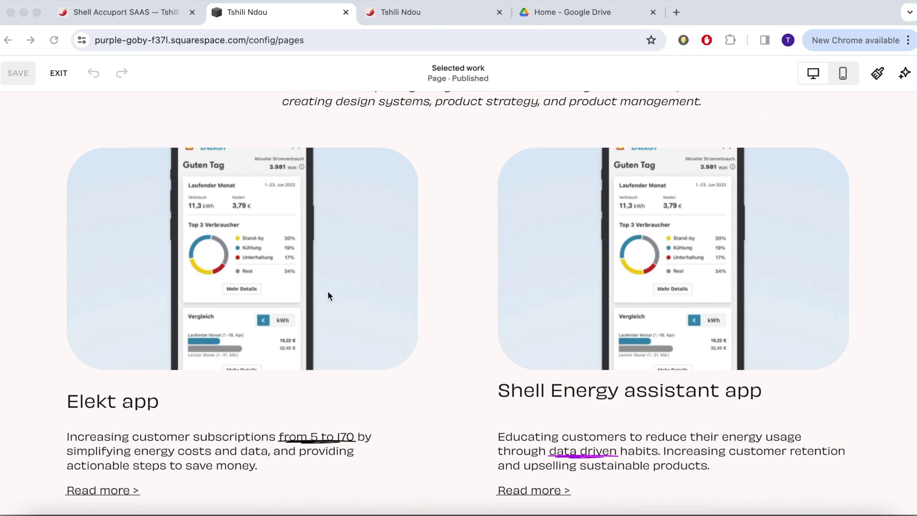
{"action": "scroll", "coordinate": [492, 386], "scroll_direction": "down", "scroll_amount": 6}
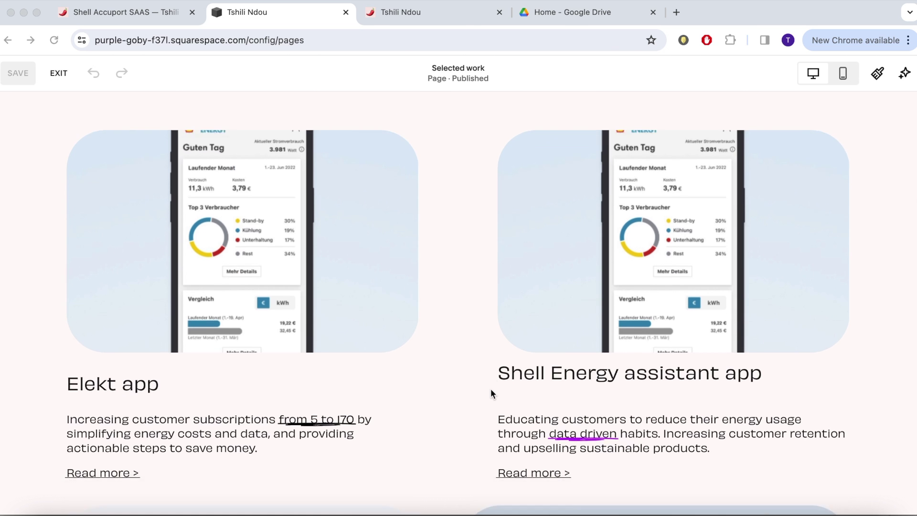
{"action": "scroll", "coordinate": [446, 407], "scroll_direction": "down", "scroll_amount": 7}
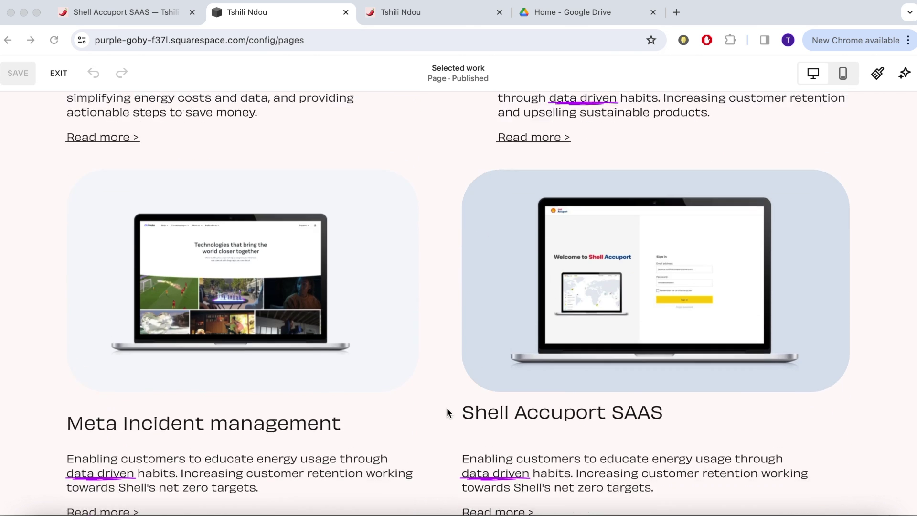
{"action": "scroll", "coordinate": [446, 407], "scroll_direction": "down", "scroll_amount": 12}
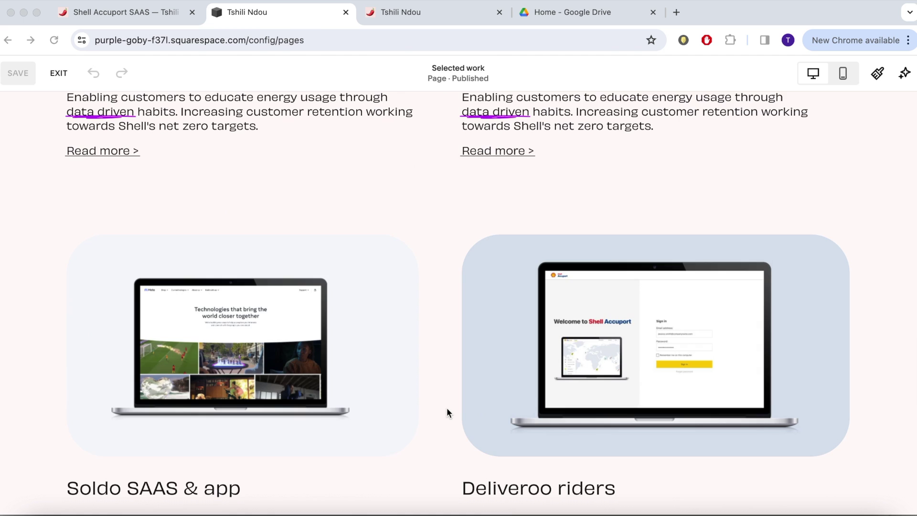
- Make the curved skills banner's text smaller in its content settings
{"action": "left_click", "coordinate": [825, 278]}
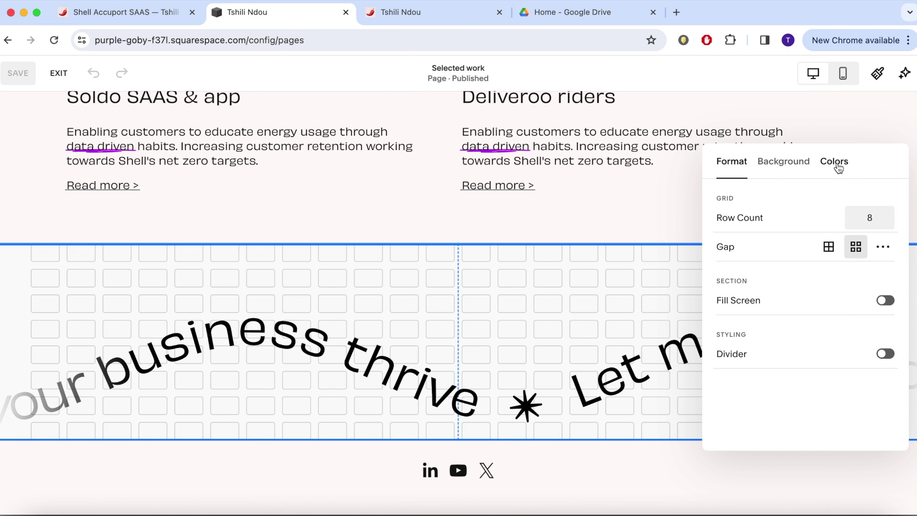
{"action": "left_click", "coordinate": [533, 378]}
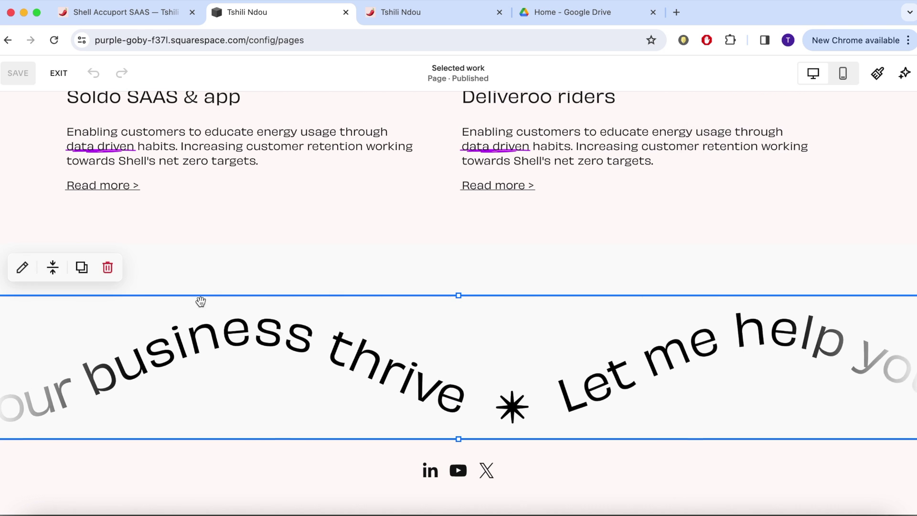
{"action": "left_click", "coordinate": [20, 266]}
{"action": "left_click", "coordinate": [735, 349]}
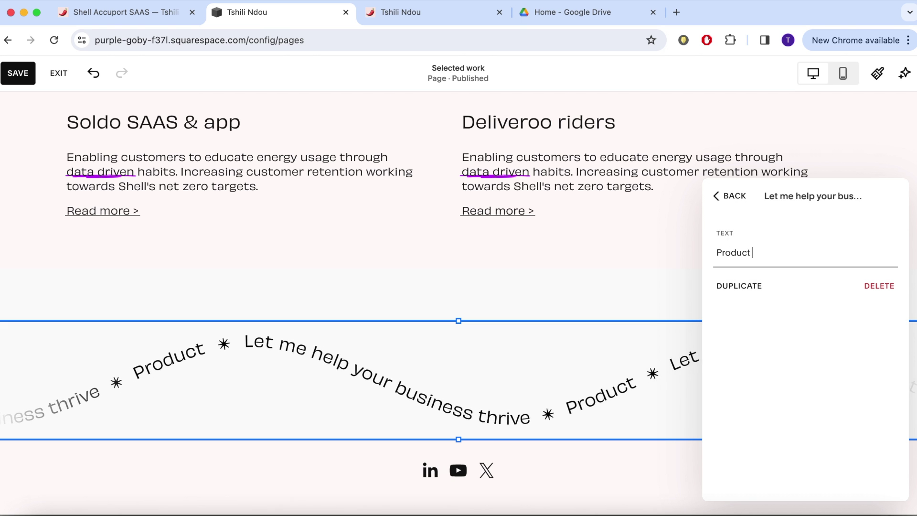
- Update the banner items to Product strategy, User Research and a new 'Data' item
{"action": "left_click", "coordinate": [727, 203]}
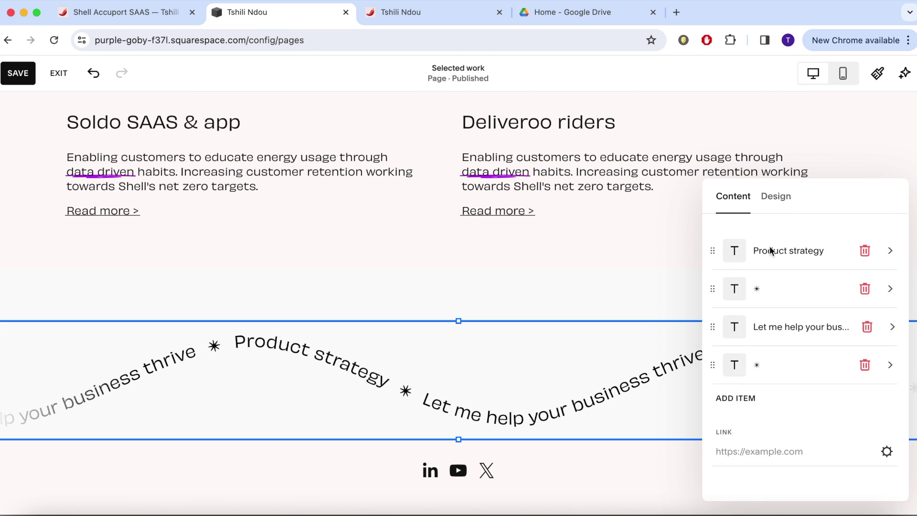
{"action": "left_click", "coordinate": [819, 329]}
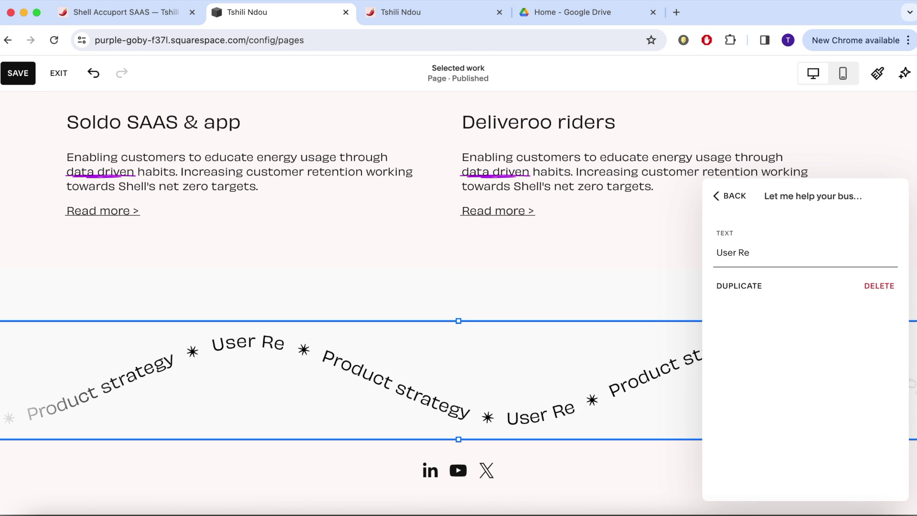
{"action": "left_click", "coordinate": [729, 197]}
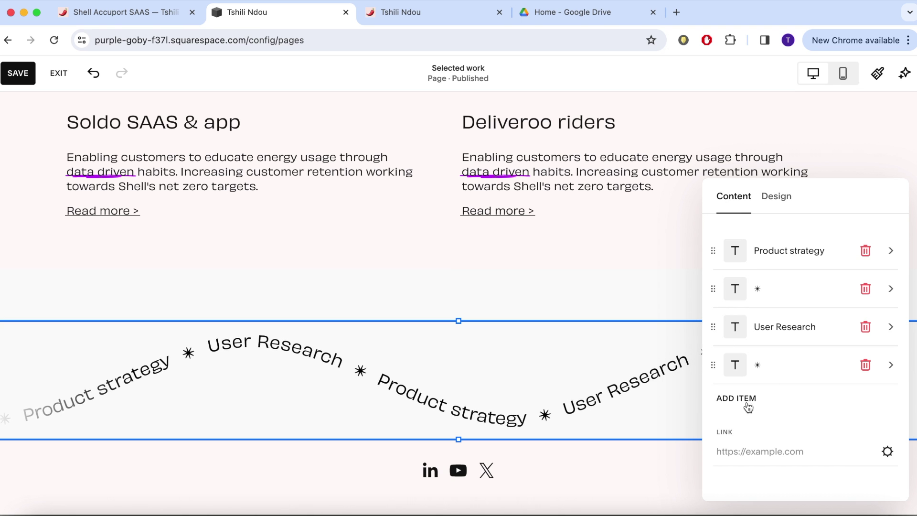
{"action": "left_click", "coordinate": [748, 407]}
{"action": "left_click", "coordinate": [806, 405]}
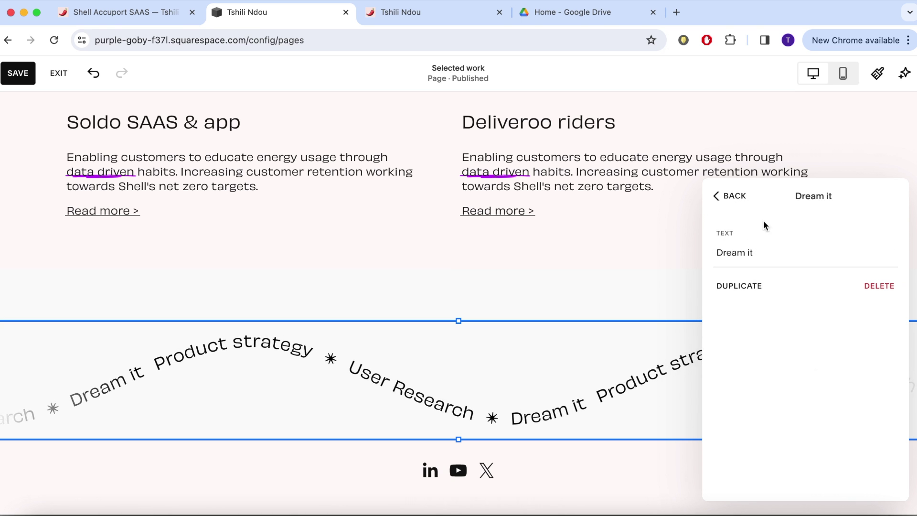
{"action": "triple_click", "coordinate": [729, 251]}
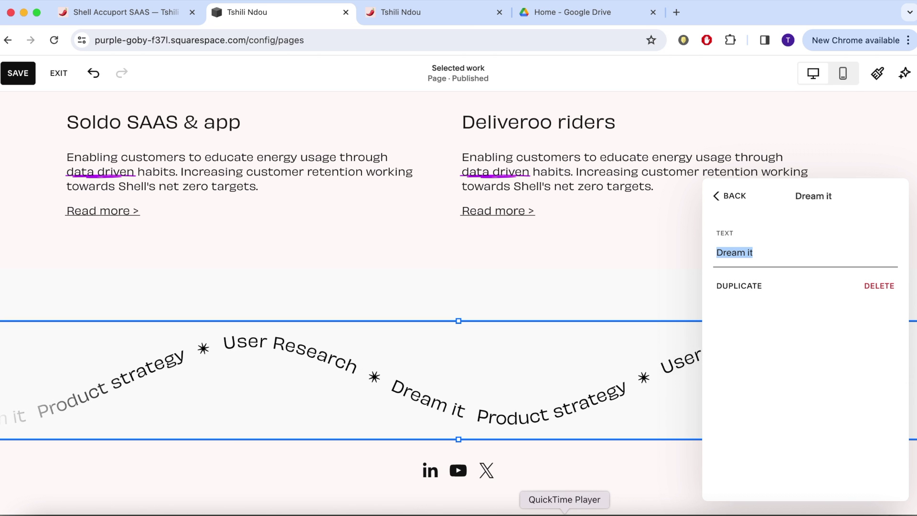
{"action": "type", "text": "Data"}
{"action": "left_click", "coordinate": [732, 201]}
{"action": "scroll", "coordinate": [824, 352], "scroll_direction": "down", "scroll_amount": 1}
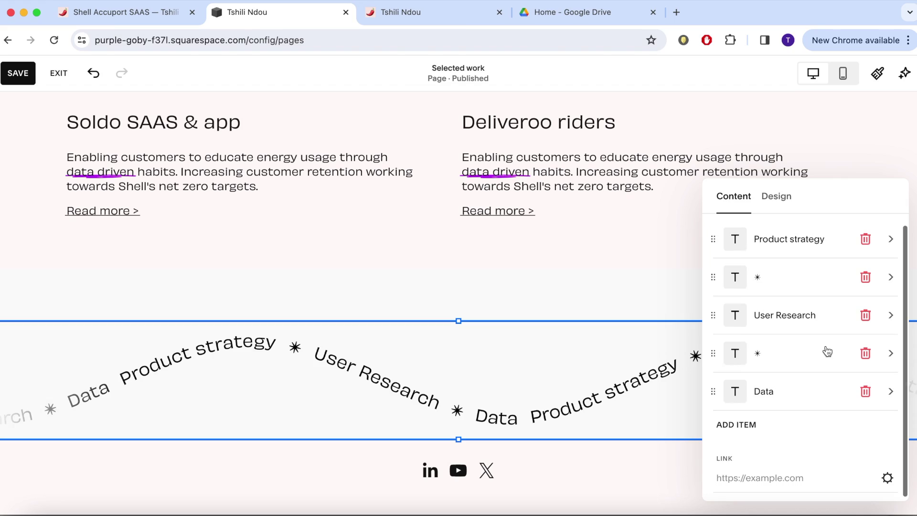
{"action": "left_click", "coordinate": [713, 348]}
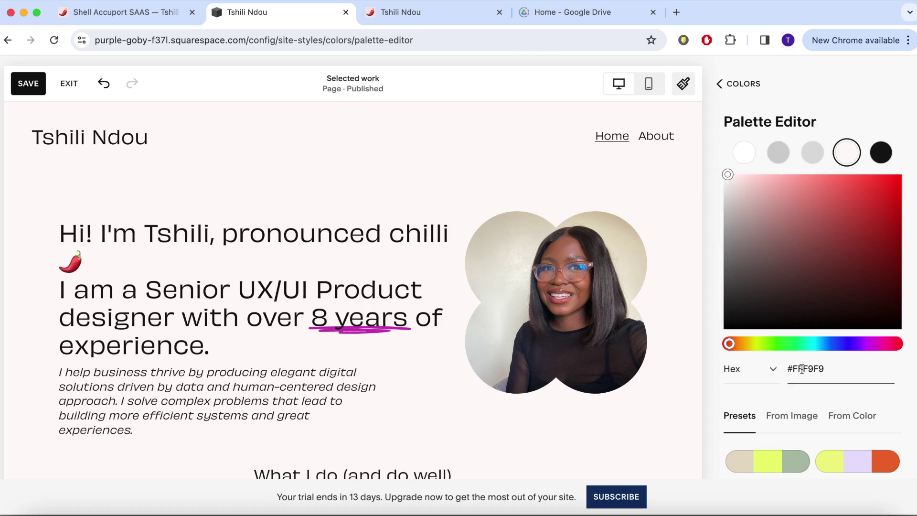
- Change the light background swatch's hex value to #F8F8F9
{"action": "left_click", "coordinate": [802, 369]}
{"action": "key", "text": "BackSpace"}
{"action": "type", "text": "8"}
{"action": "left_click", "coordinate": [814, 369]}
{"action": "key", "text": "BackSpace"}
{"action": "type", "text": "8F8Ff"}
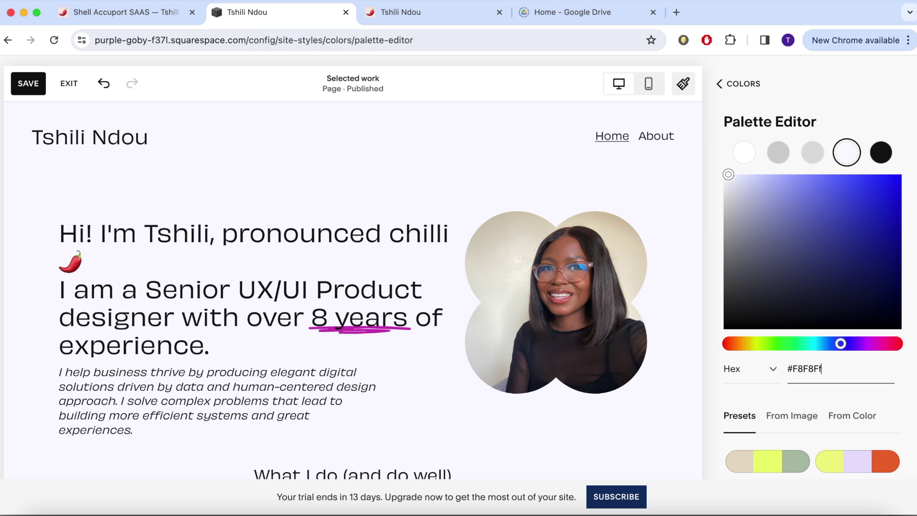
- Try pasting a purple hex into the third palette colour, then undo it
{"action": "scroll", "coordinate": [588, 382], "scroll_direction": "down", "scroll_amount": 15}
{"action": "scroll", "coordinate": [470, 374], "scroll_direction": "down", "scroll_amount": 15}
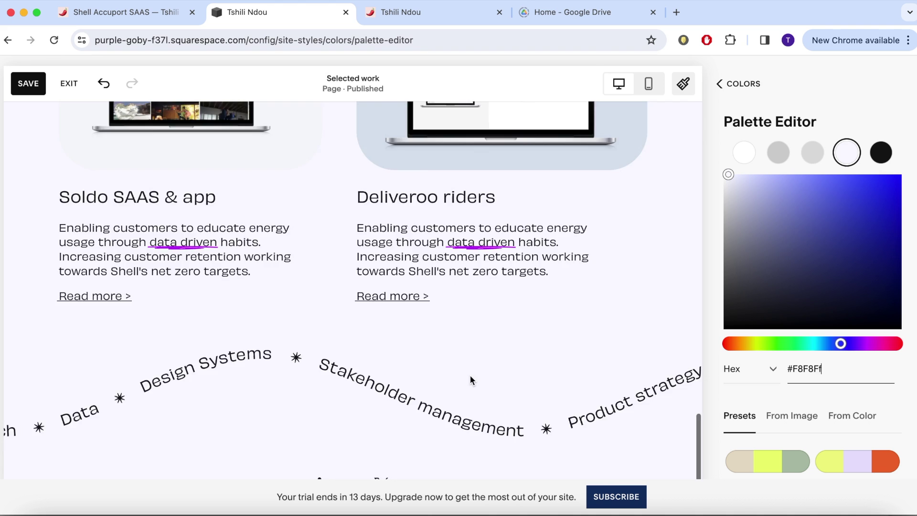
{"action": "scroll", "coordinate": [470, 374], "scroll_direction": "up", "scroll_amount": 15}
{"action": "left_click", "coordinate": [815, 152]}
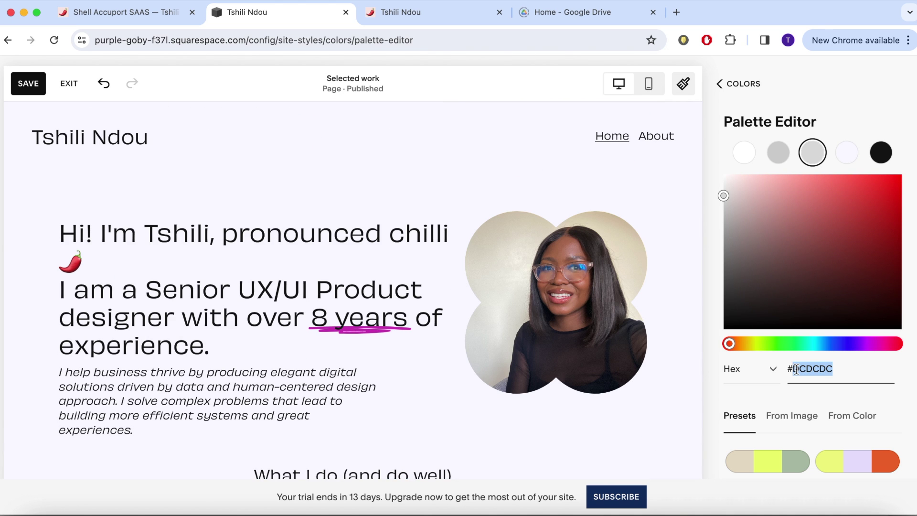
{"action": "type", "text": "7063C2"}
{"action": "scroll", "coordinate": [575, 402], "scroll_direction": "down", "scroll_amount": 10}
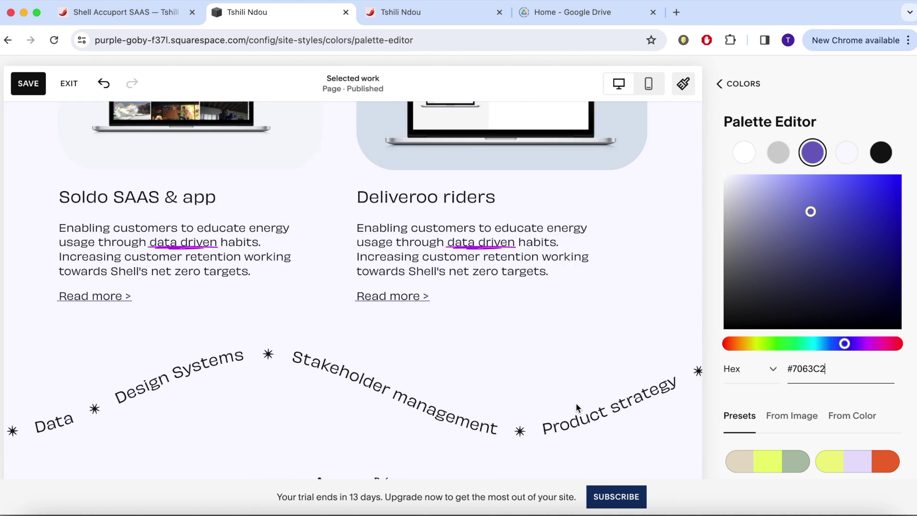
{"action": "scroll", "coordinate": [575, 402], "scroll_direction": "up", "scroll_amount": 10}
{"action": "key", "text": "super+z"}
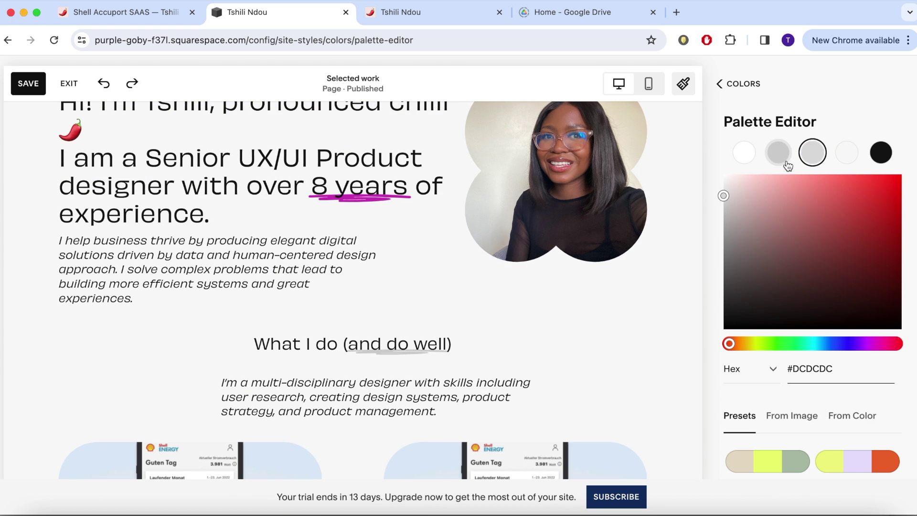
- Make the second palette colour purple #7063C2, adjusted lighter, and review the colours overview
{"action": "type", "text": "7063C2"}
{"action": "scroll", "coordinate": [576, 383], "scroll_direction": "down", "scroll_amount": 8}
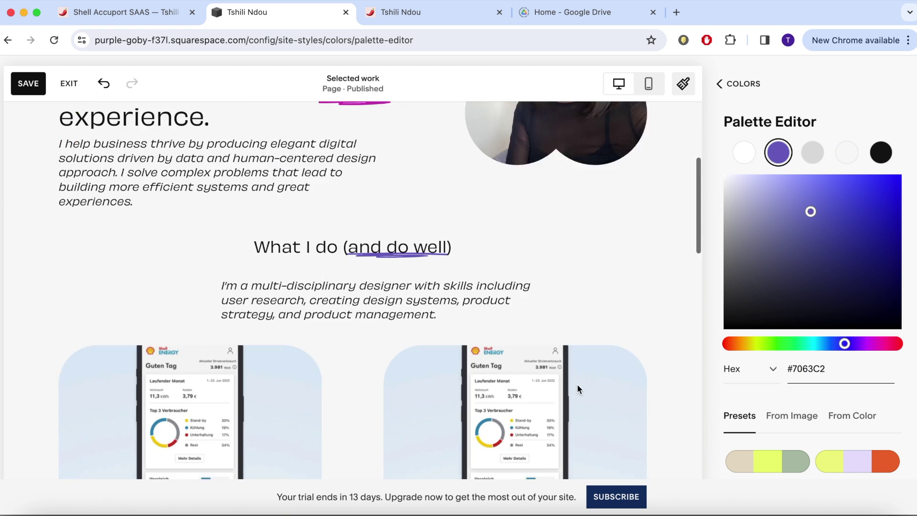
{"action": "left_click", "coordinate": [809, 196]}
{"action": "left_click", "coordinate": [744, 85]}
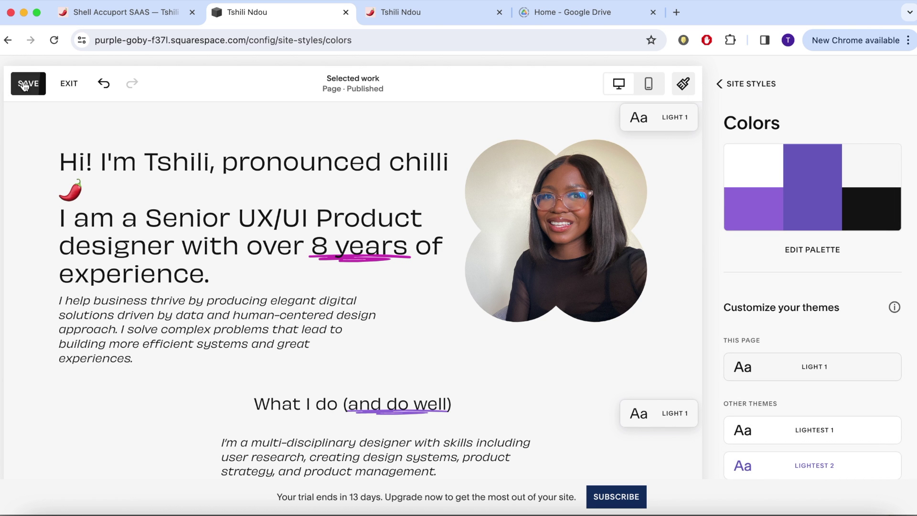
{"action": "scroll", "coordinate": [864, 328], "scroll_direction": "down", "scroll_amount": 6}
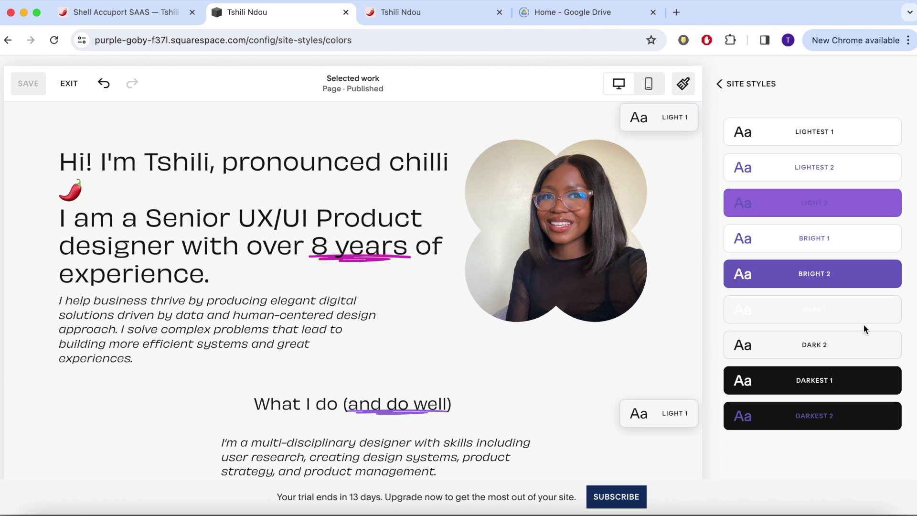
{"action": "scroll", "coordinate": [497, 385], "scroll_direction": "down", "scroll_amount": 2}
{"action": "scroll", "coordinate": [497, 386], "scroll_direction": "down", "scroll_amount": 10}
{"action": "scroll", "coordinate": [497, 387], "scroll_direction": "up", "scroll_amount": 15}
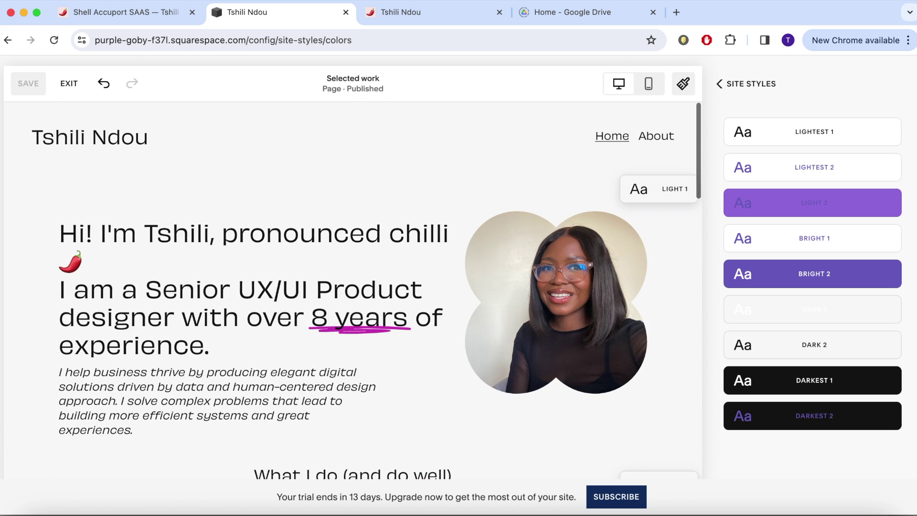
- Back on the home page, switch the '8 years' highlight colour to the site palette
{"action": "left_click", "coordinate": [69, 85]}
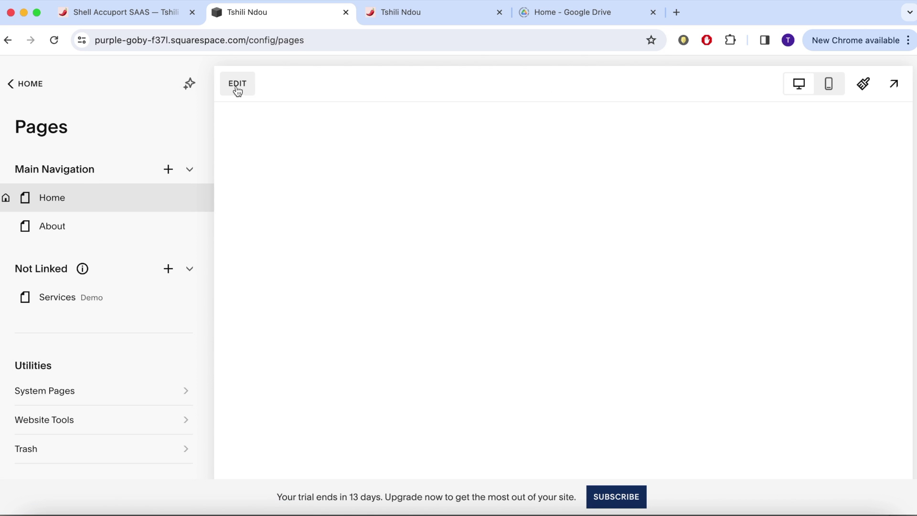
{"action": "left_click", "coordinate": [236, 85]}
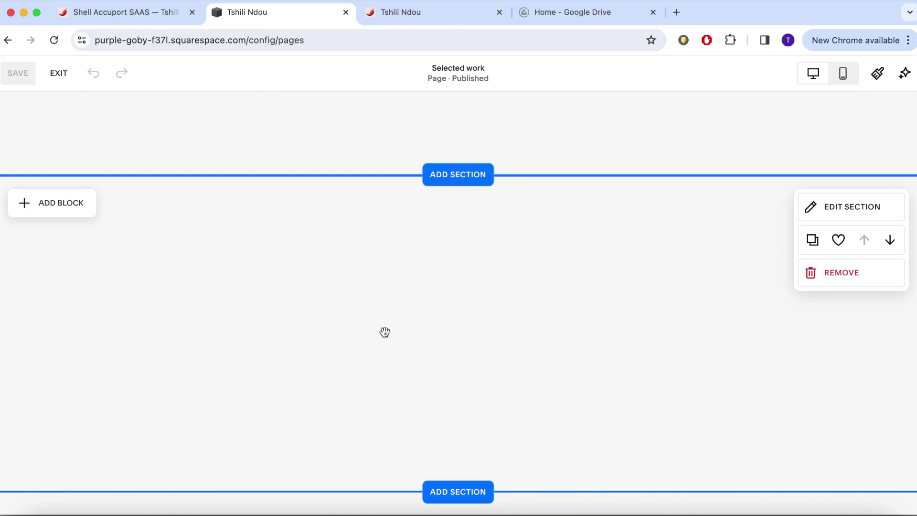
{"action": "scroll", "coordinate": [384, 333], "scroll_direction": "down", "scroll_amount": 4}
{"action": "scroll", "coordinate": [417, 276], "scroll_direction": "up", "scroll_amount": 3}
{"action": "double_click", "coordinate": [418, 275]}
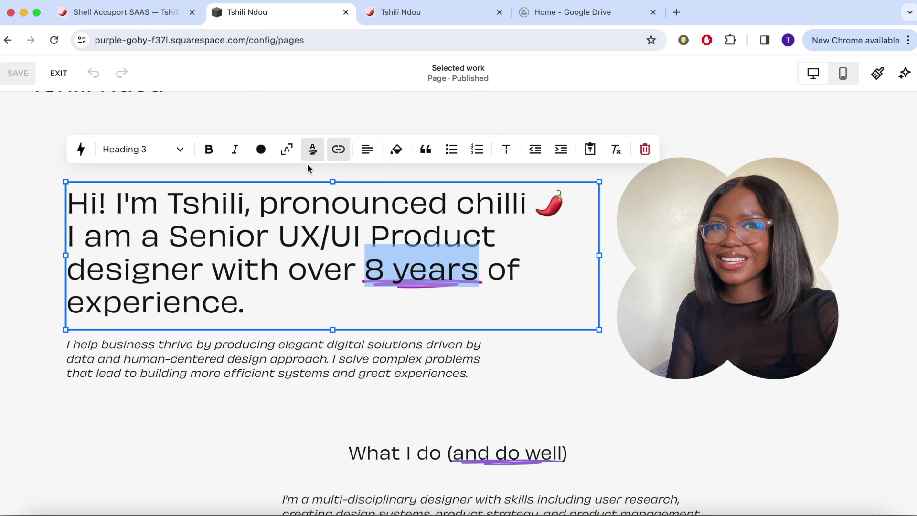
{"action": "left_click", "coordinate": [312, 149]}
{"action": "left_click", "coordinate": [788, 295]}
{"action": "left_click", "coordinate": [791, 168]}
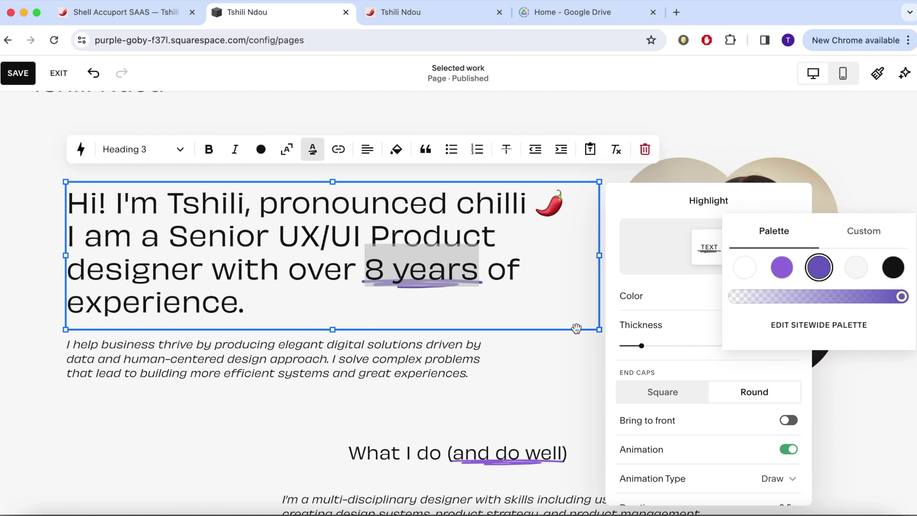
- Apply the palette purple to the right card's 'data driven' highlight
{"action": "left_click", "coordinate": [575, 351]}
{"action": "scroll", "coordinate": [575, 351], "scroll_direction": "down", "scroll_amount": 15}
{"action": "left_click", "coordinate": [531, 285]}
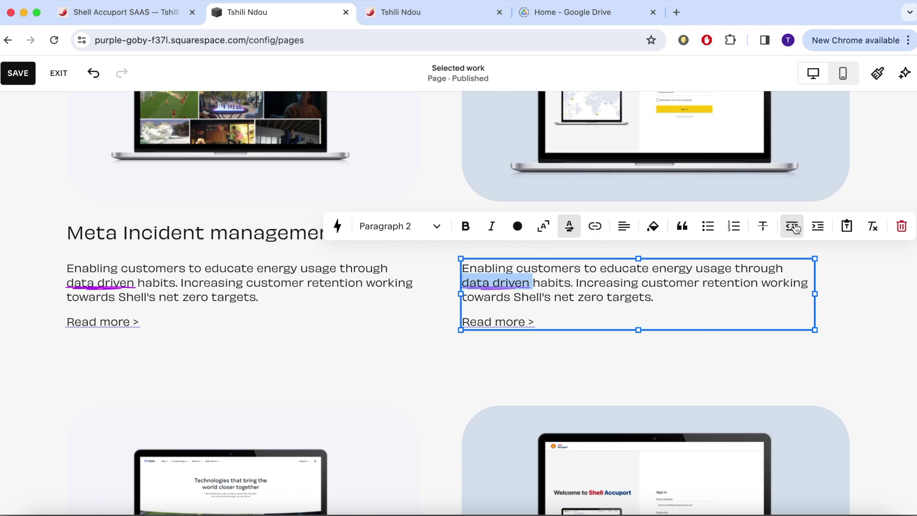
{"action": "left_click", "coordinate": [653, 226]}
{"action": "left_click", "coordinate": [899, 312]}
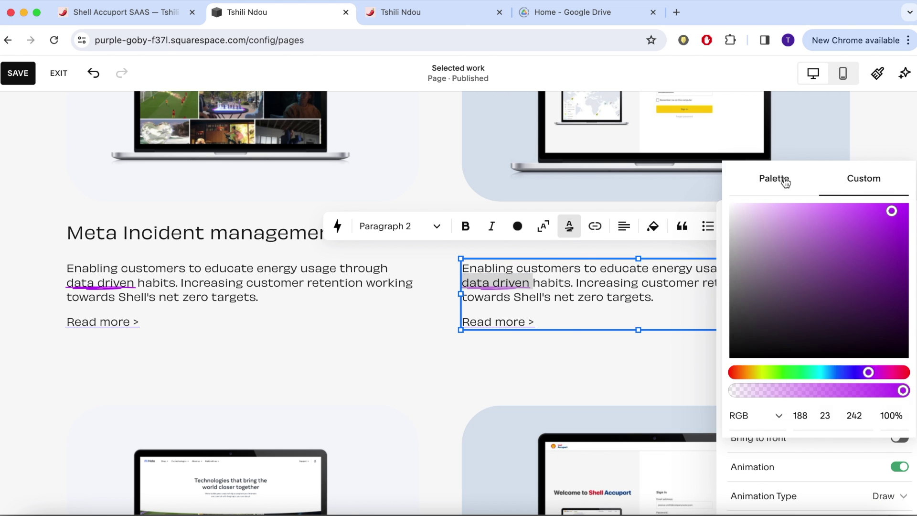
{"action": "left_click", "coordinate": [774, 187]}
{"action": "left_click", "coordinate": [631, 297]}
- Apply the palette purple to the left card's 'data driven' highlight
{"action": "left_click", "coordinate": [126, 296]}
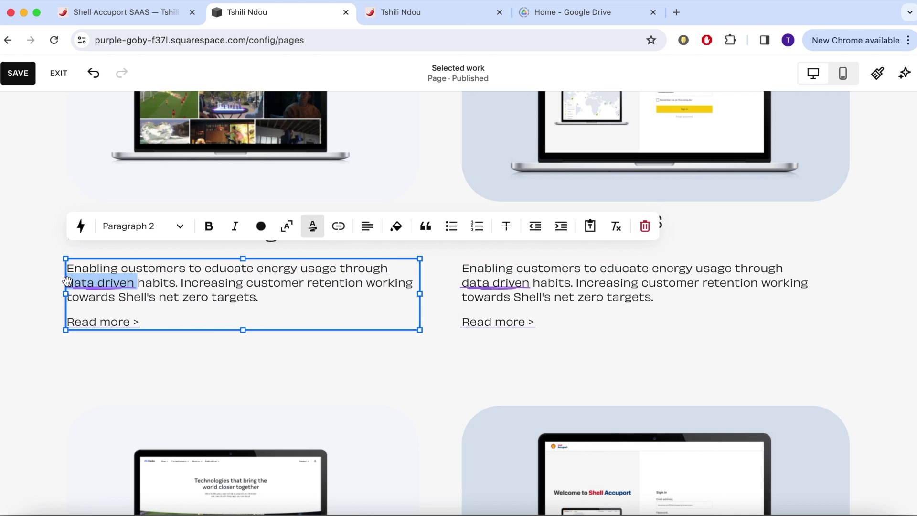
{"action": "left_click", "coordinate": [313, 226]}
{"action": "left_click", "coordinate": [610, 312]}
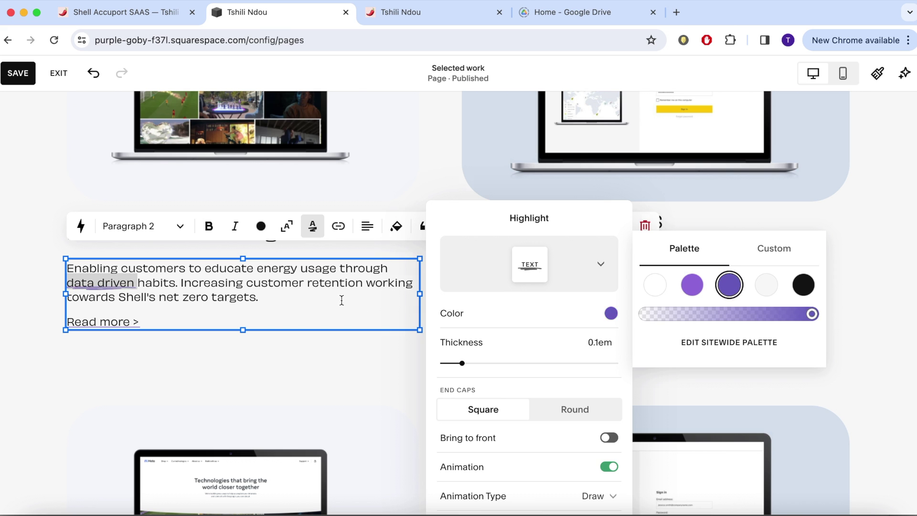
{"action": "scroll", "coordinate": [341, 300], "scroll_direction": "up", "scroll_amount": 4}
{"action": "left_click", "coordinate": [373, 305]}
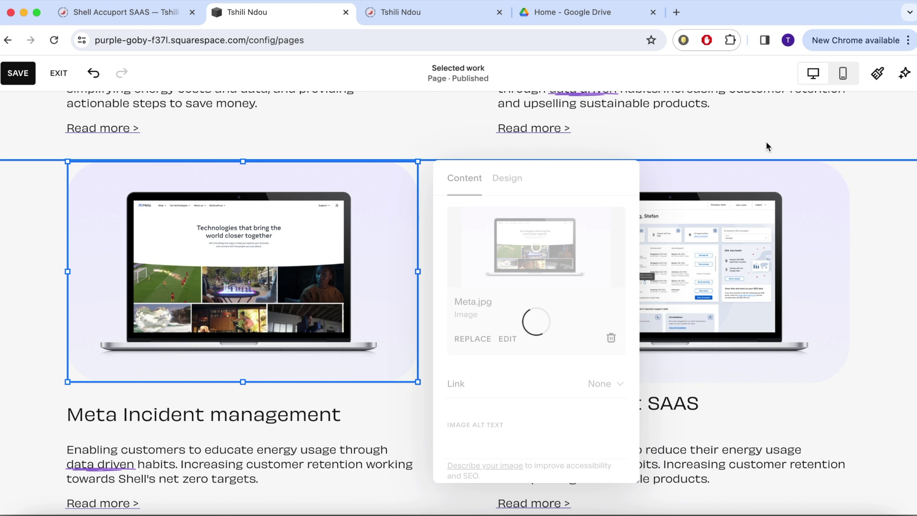
- Close the Meta image settings and scroll through the whole home page to review it
{"action": "left_click", "coordinate": [863, 219]}
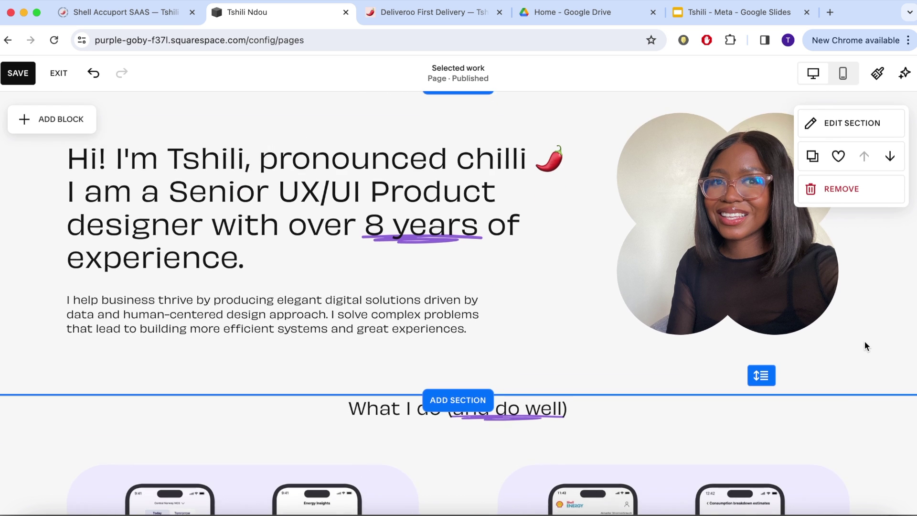
{"action": "scroll", "coordinate": [864, 346], "scroll_direction": "down", "scroll_amount": 5}
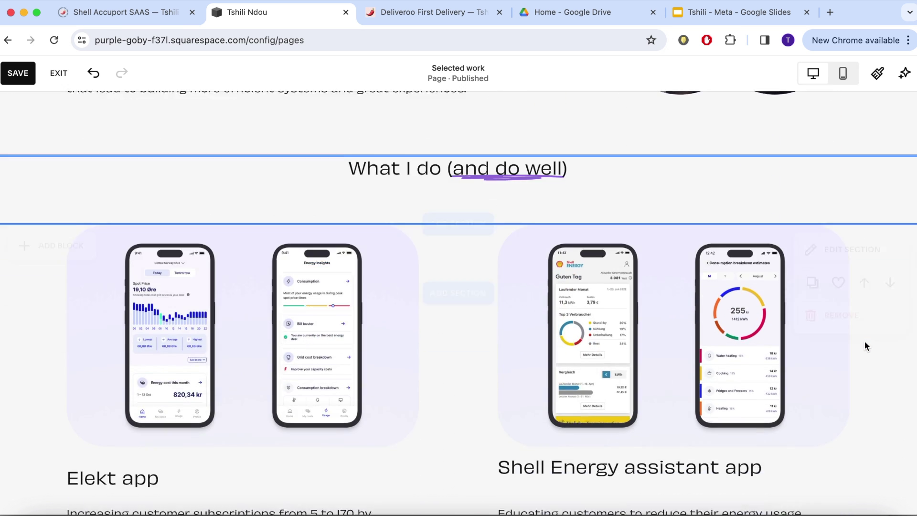
{"action": "scroll", "coordinate": [865, 346], "scroll_direction": "down", "scroll_amount": 10}
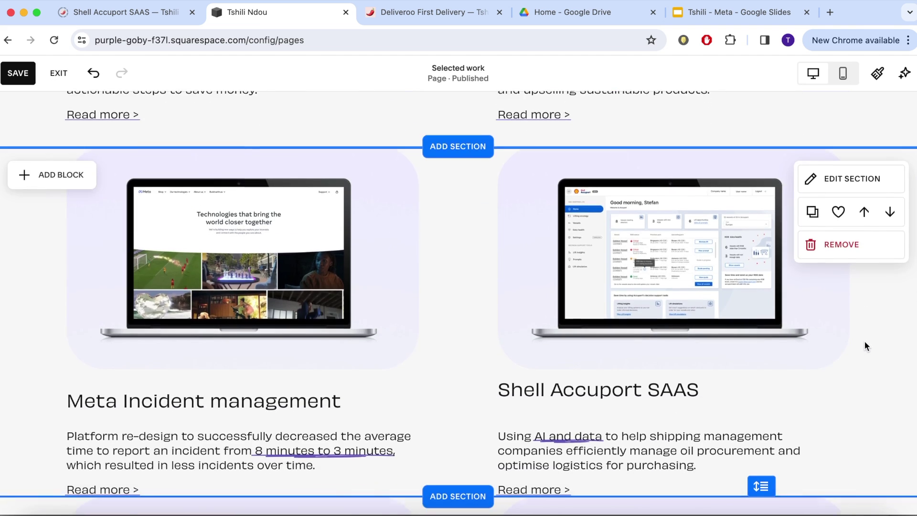
{"action": "scroll", "coordinate": [865, 344], "scroll_direction": "down", "scroll_amount": 5}
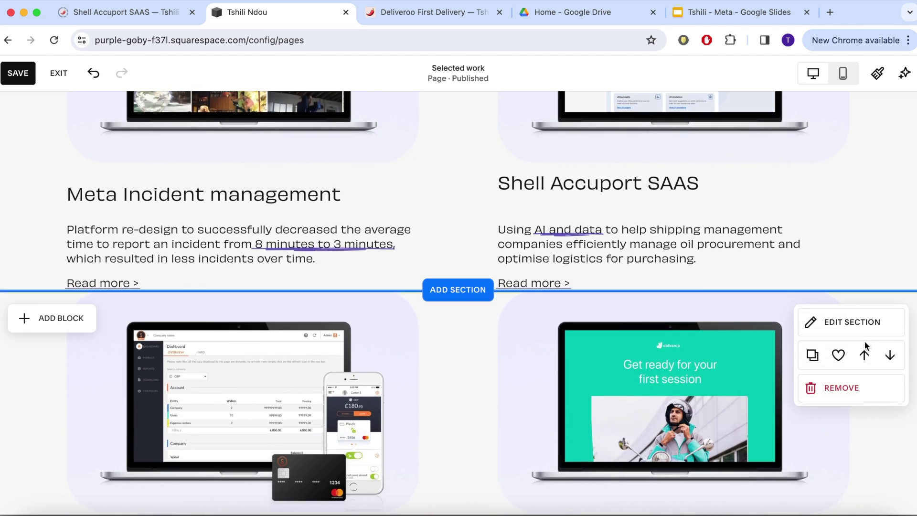
{"action": "scroll", "coordinate": [864, 344], "scroll_direction": "down", "scroll_amount": 9}
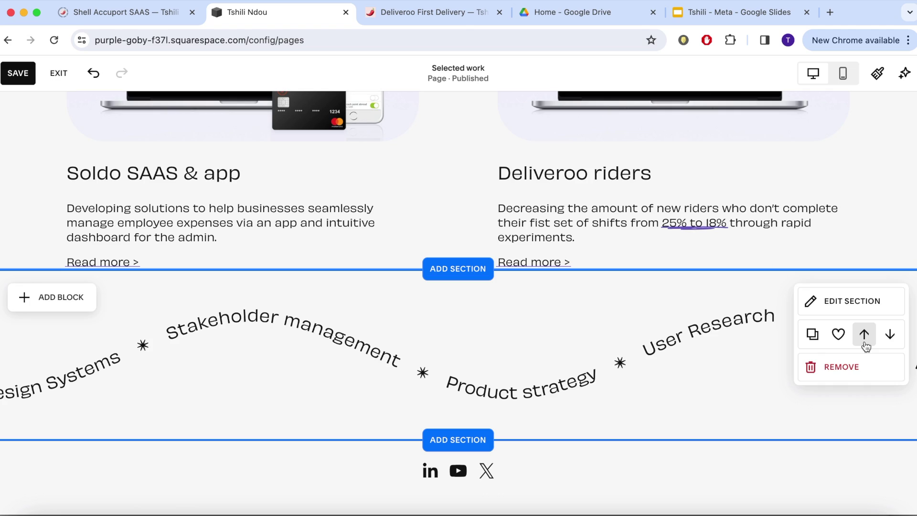
{"action": "scroll", "coordinate": [864, 345], "scroll_direction": "up", "scroll_amount": 10}
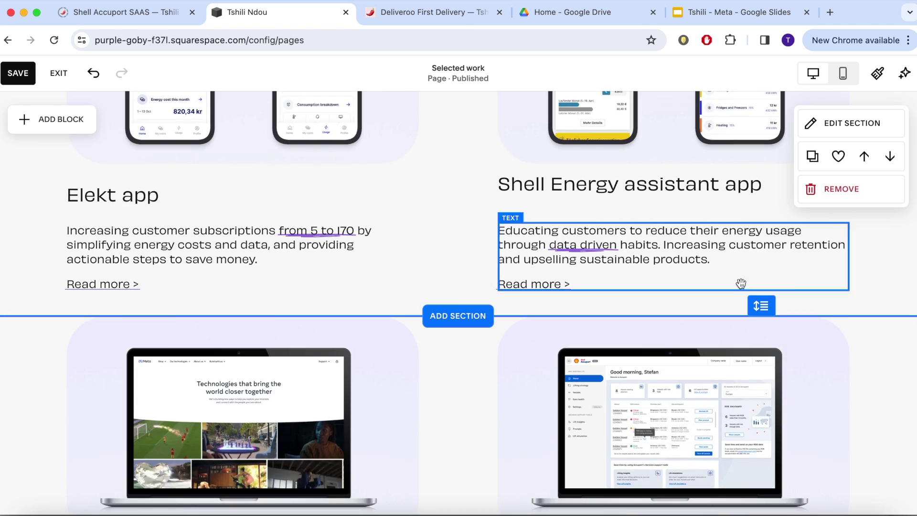
{"action": "scroll", "coordinate": [410, 488], "scroll_direction": "down", "scroll_amount": 9}
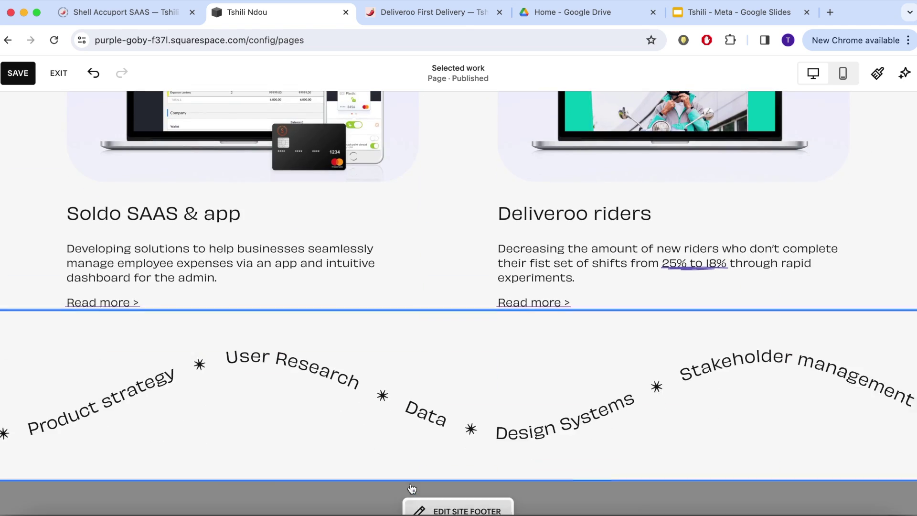
{"action": "scroll", "coordinate": [411, 488], "scroll_direction": "up", "scroll_amount": 15}
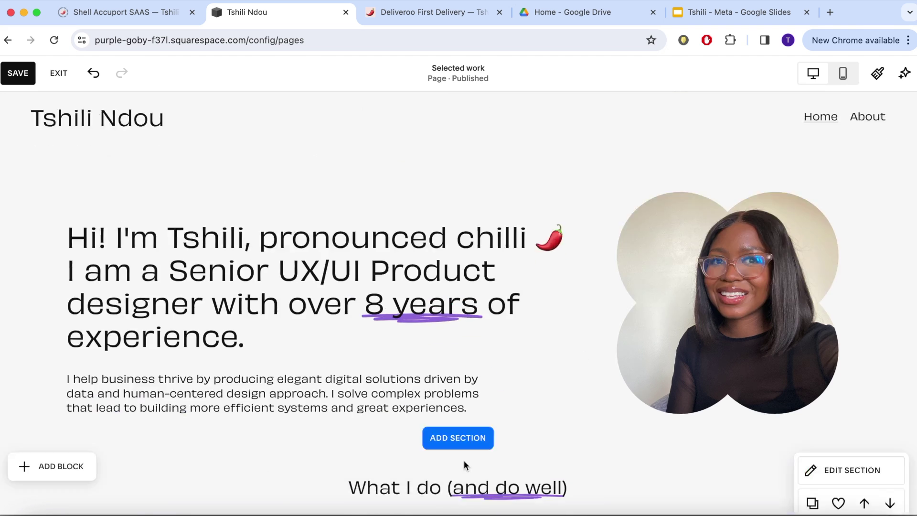
{"action": "scroll", "coordinate": [463, 459], "scroll_direction": "down", "scroll_amount": 10}
{"action": "scroll", "coordinate": [463, 460], "scroll_direction": "up", "scroll_amount": 10}
- In mobile view, move the Elekt image and description up and shrink the title box
{"action": "left_click", "coordinate": [844, 77]}
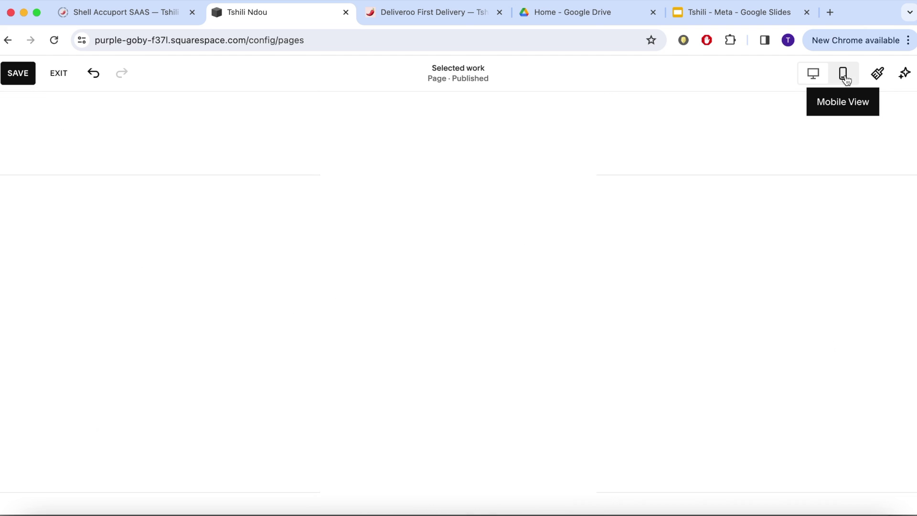
{"action": "scroll", "coordinate": [473, 286], "scroll_direction": "down", "scroll_amount": 6}
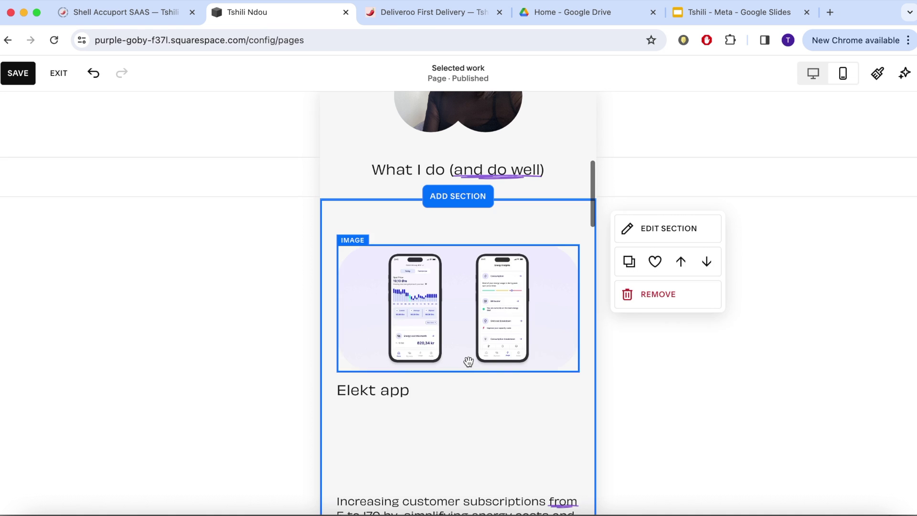
{"action": "left_click_drag", "start_coordinate": [468, 362], "coordinate": [468, 324]}
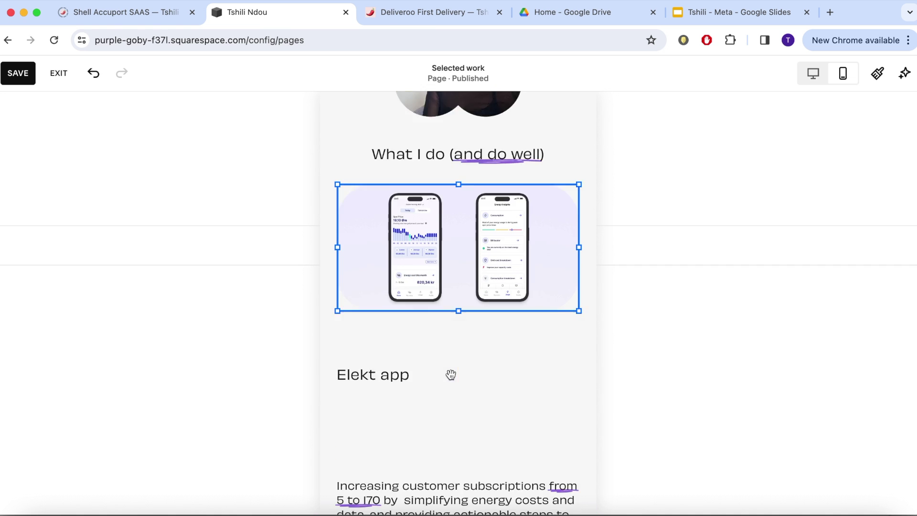
{"action": "scroll", "coordinate": [450, 375], "scroll_direction": "down", "scroll_amount": 3}
{"action": "left_click_drag", "start_coordinate": [394, 318], "coordinate": [398, 275]}
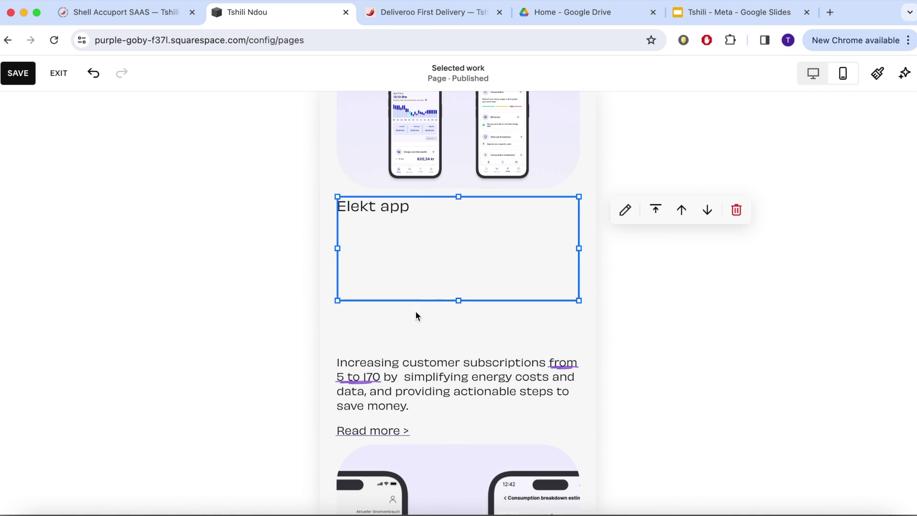
{"action": "left_click_drag", "start_coordinate": [458, 300], "coordinate": [459, 231]}
{"action": "left_click_drag", "start_coordinate": [436, 383], "coordinate": [437, 268]}
- Reposition the Elekt app title block higher in the mobile layout
{"action": "scroll", "coordinate": [439, 233], "scroll_direction": "down", "scroll_amount": 6}
{"action": "scroll", "coordinate": [432, 238], "scroll_direction": "up", "scroll_amount": 8}
{"action": "left_click", "coordinate": [372, 272]}
{"action": "scroll", "coordinate": [477, 315], "scroll_direction": "down", "scroll_amount": 4}
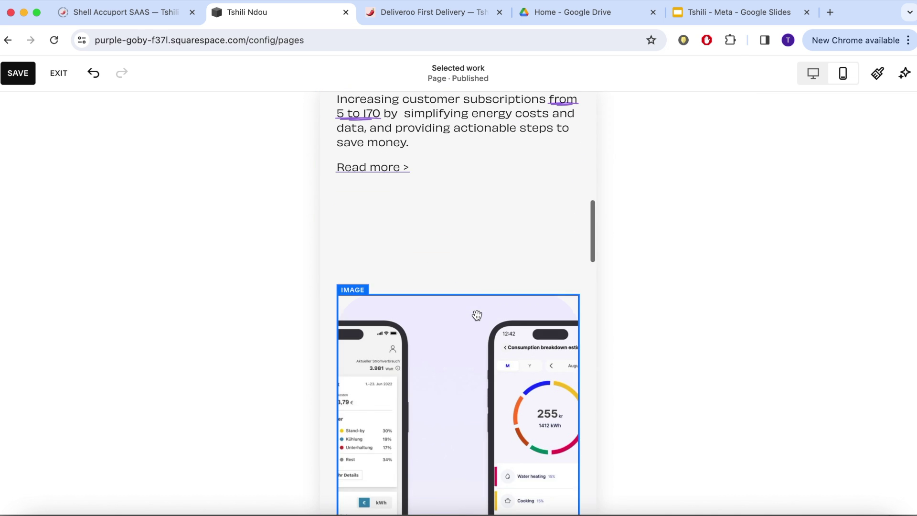
{"action": "left_click_drag", "start_coordinate": [477, 315], "coordinate": [446, 252]}
{"action": "scroll", "coordinate": [448, 251], "scroll_direction": "down", "scroll_amount": 9}
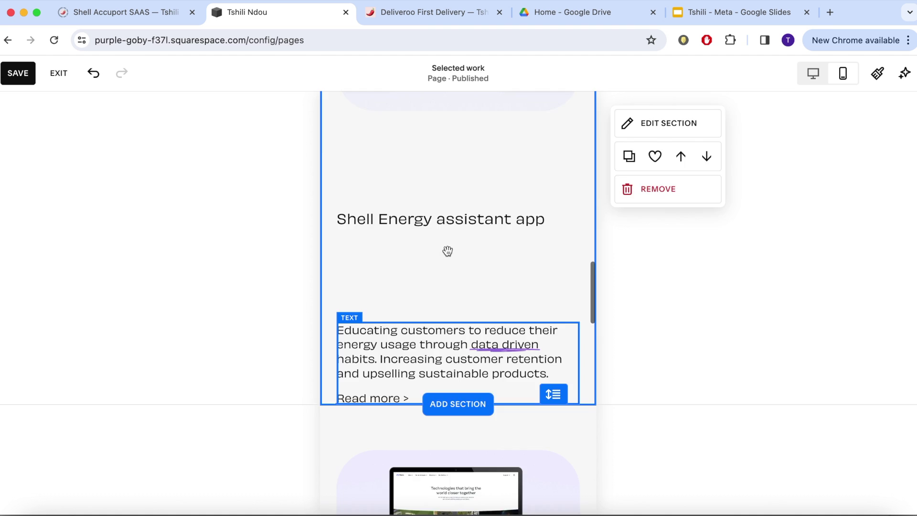
{"action": "scroll", "coordinate": [447, 251], "scroll_direction": "up", "scroll_amount": 15}
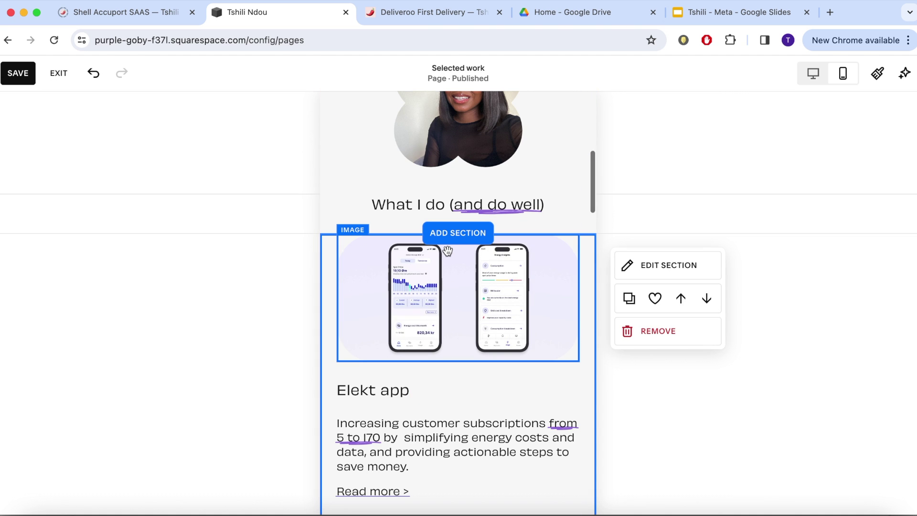
{"action": "scroll", "coordinate": [392, 393], "scroll_direction": "down", "scroll_amount": 8}
- Set the Shell Energy phone image to Fit and shorten its block to the picture
{"action": "left_click", "coordinate": [442, 343]}
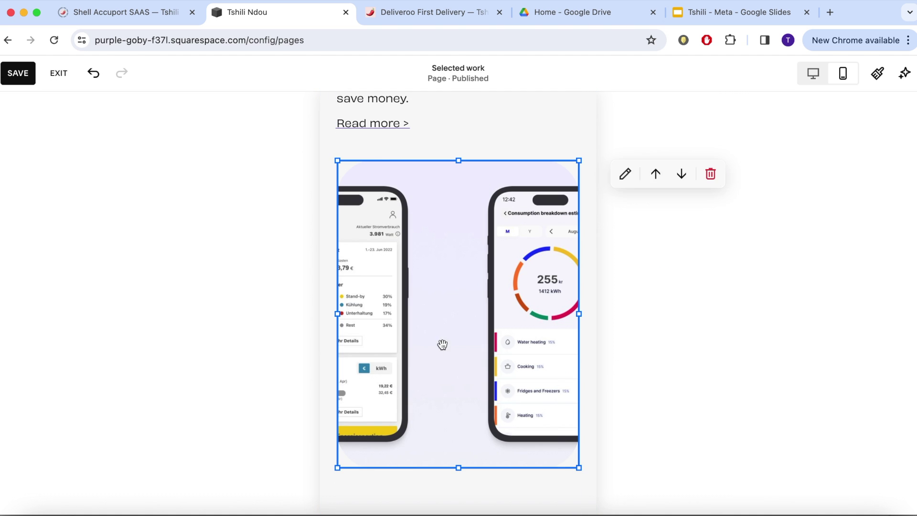
{"action": "left_click", "coordinate": [624, 172]}
{"action": "scroll", "coordinate": [671, 344], "scroll_direction": "down", "scroll_amount": 2}
{"action": "left_click", "coordinate": [684, 178]}
{"action": "left_click", "coordinate": [652, 223]}
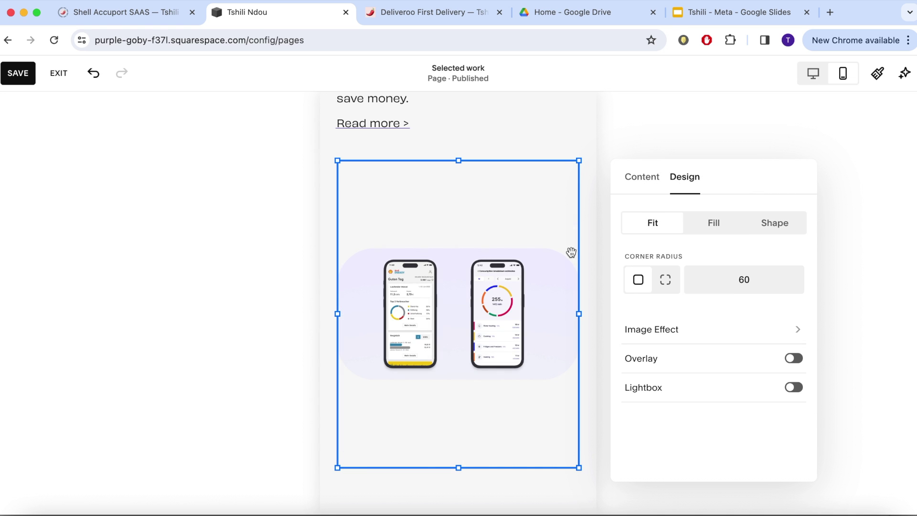
{"action": "key", "text": "Escape"}
{"action": "left_click", "coordinate": [510, 233]}
{"action": "left_click_drag", "start_coordinate": [458, 468], "coordinate": [458, 309]}
- Pull up the Shell Energy assistant app section's block and return to Desktop View
{"action": "left_click", "coordinate": [603, 312]}
{"action": "scroll", "coordinate": [603, 312], "scroll_direction": "down", "scroll_amount": 10}
{"action": "left_click_drag", "start_coordinate": [431, 485], "coordinate": [452, 246]}
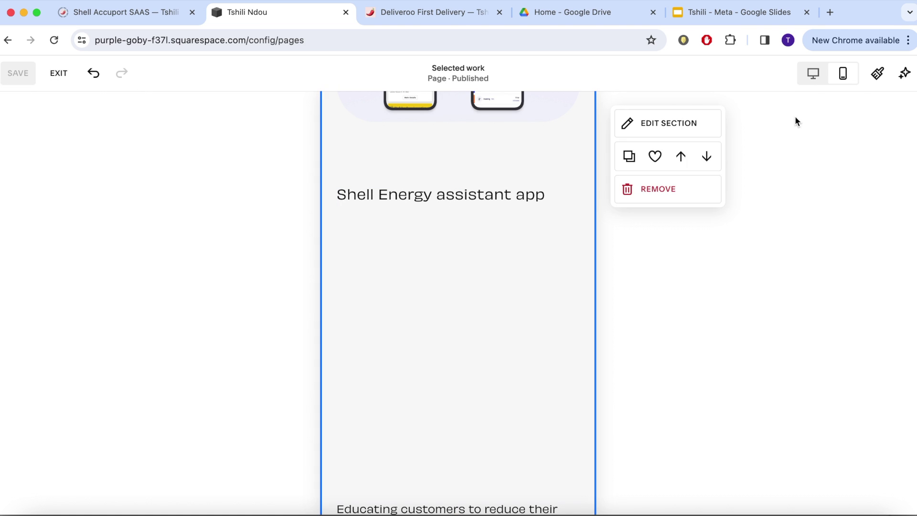
{"action": "left_click", "coordinate": [812, 73]}
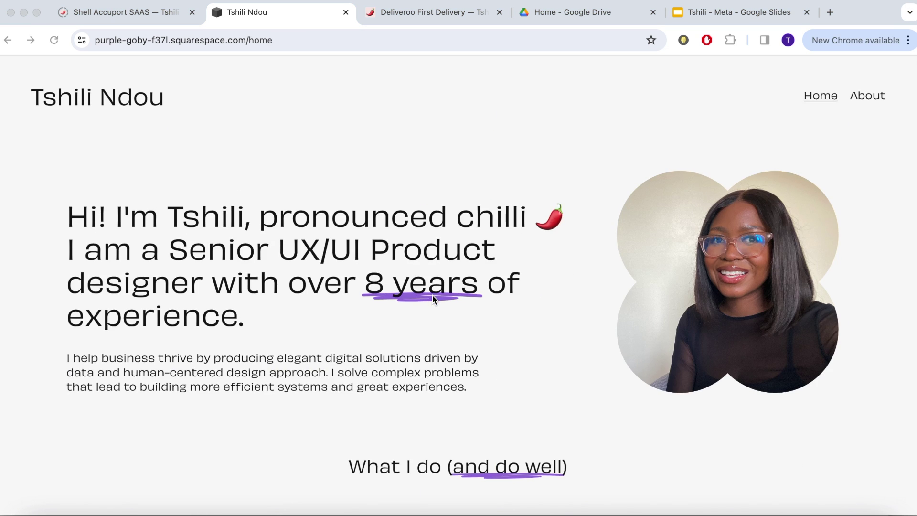
- Scroll the live home page to review the six project cards, curved skills banner and footer
{"action": "scroll", "coordinate": [432, 294], "scroll_direction": "down", "scroll_amount": 7}
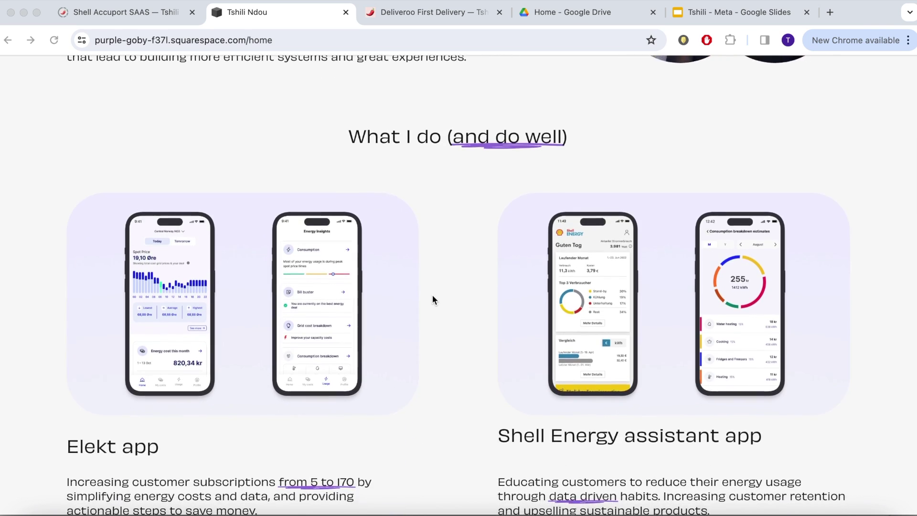
{"action": "scroll", "coordinate": [433, 299], "scroll_direction": "down", "scroll_amount": 8}
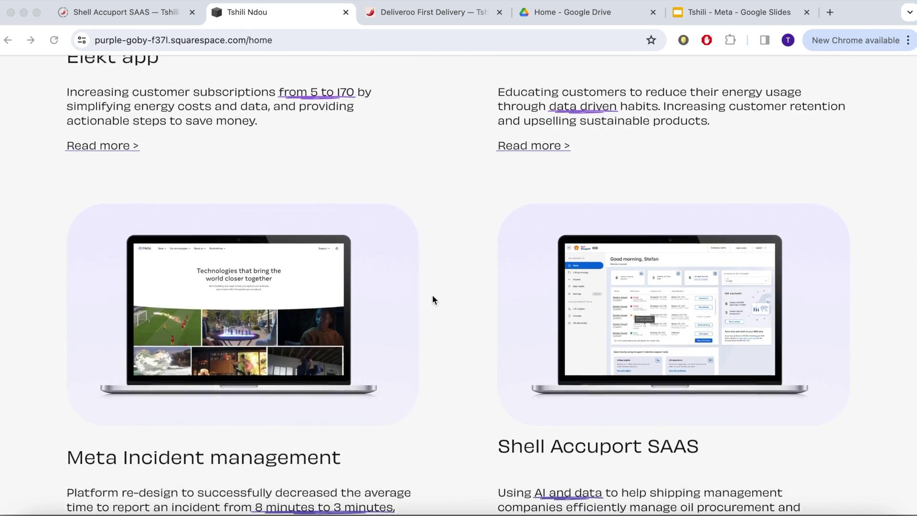
{"action": "scroll", "coordinate": [432, 296], "scroll_direction": "down", "scroll_amount": 10}
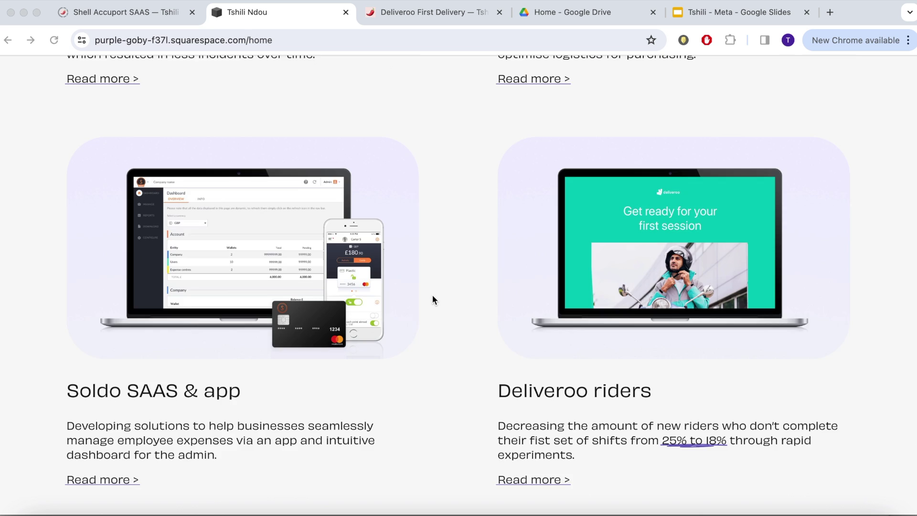
{"action": "scroll", "coordinate": [433, 300], "scroll_direction": "down", "scroll_amount": 6}
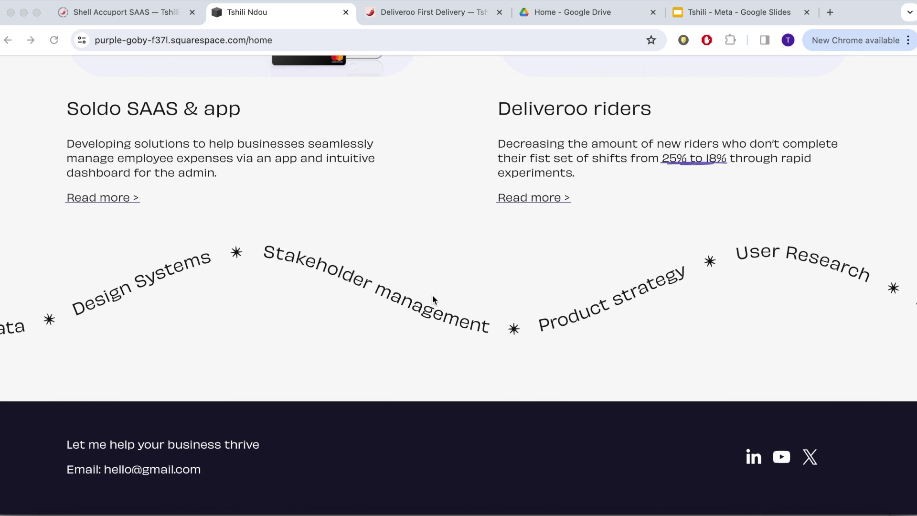
{"action": "scroll", "coordinate": [431, 294], "scroll_direction": "up", "scroll_amount": 3}
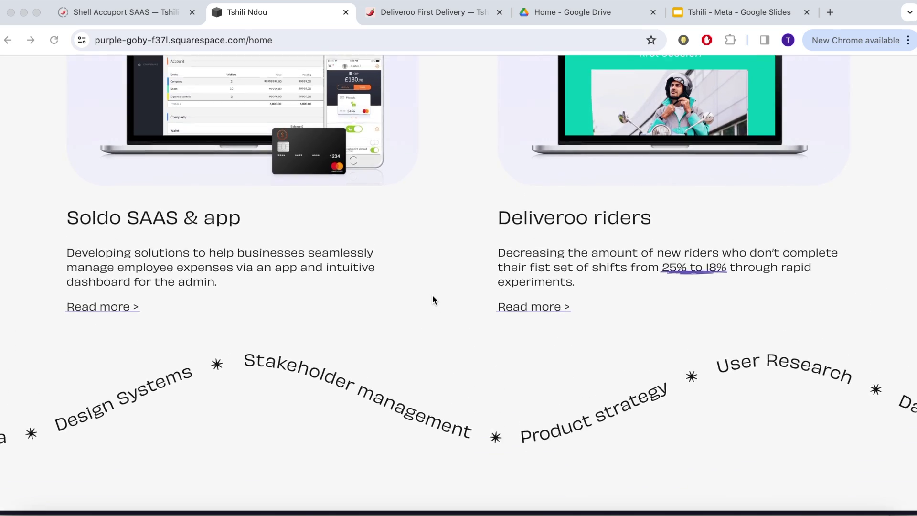
{"action": "scroll", "coordinate": [433, 296], "scroll_direction": "up", "scroll_amount": 5}
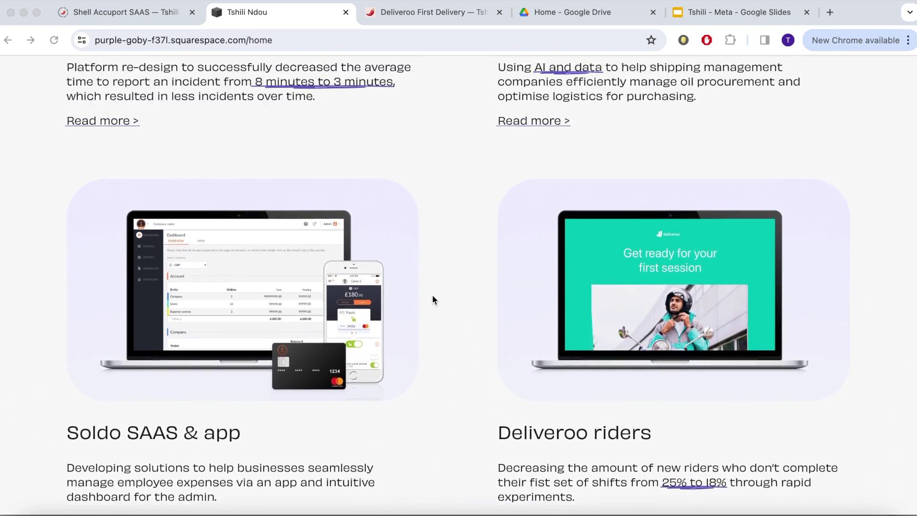